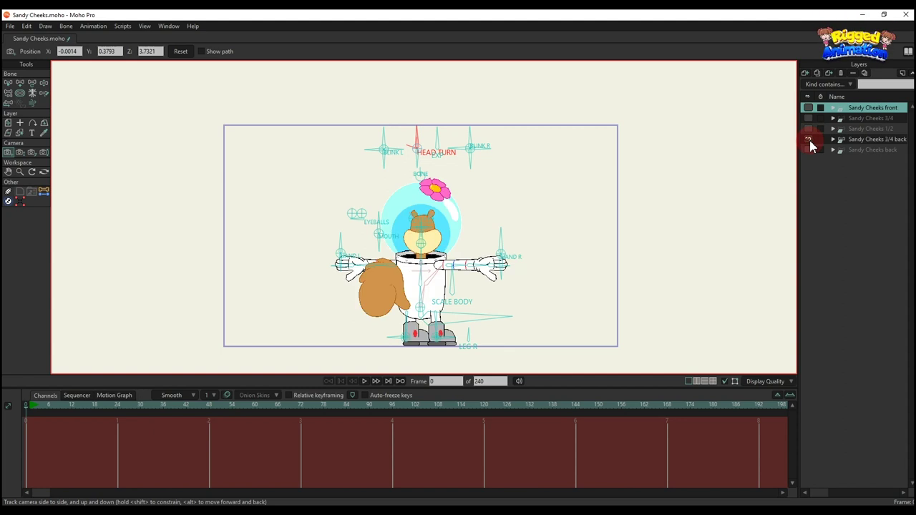
- Hide the Sandy Cheeks 3/4 back layer, preview the back layer, and leave only the Sandy Cheeks front layer visible
click(809, 139)
click(809, 149)
click(809, 150)
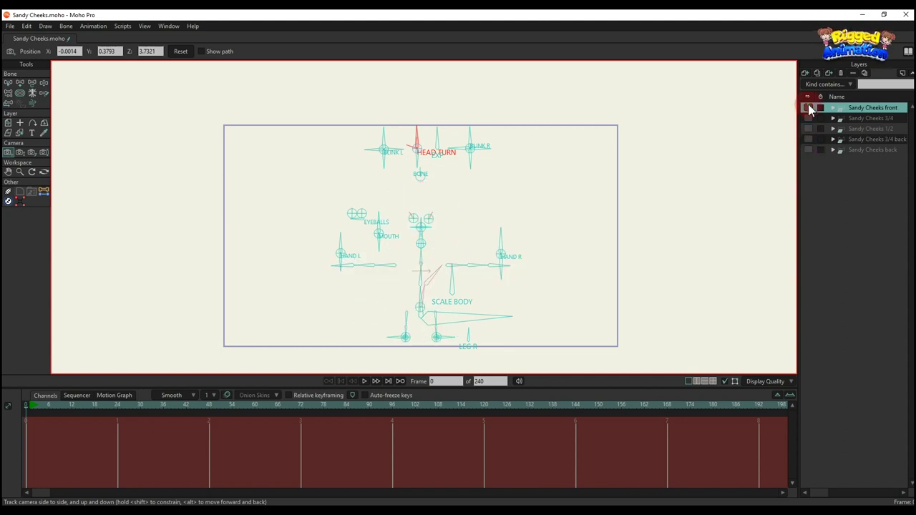
click(808, 108)
scroll(509, 237, up, 2)
drag(474, 253, 515, 219)
scroll(503, 220, up, 2)
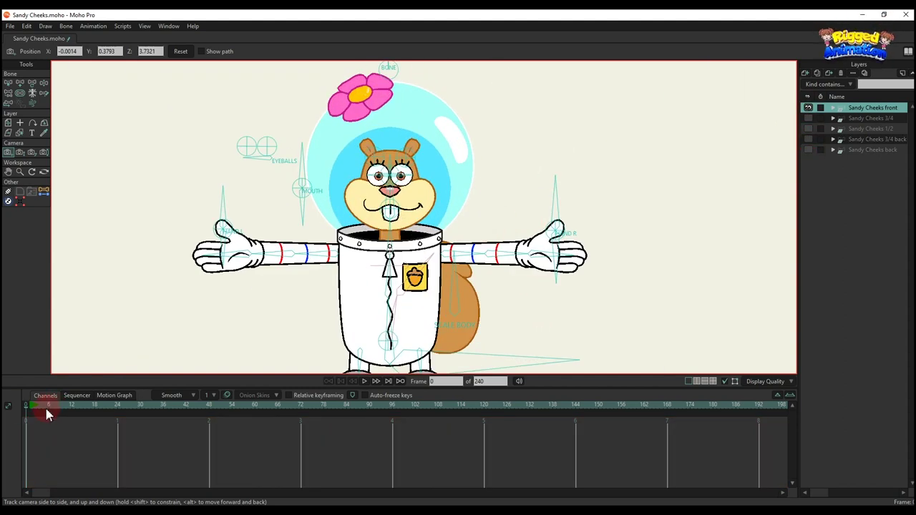
- At frame 6, rotate the upper BLINK L bone to test the eyelids and reset its angle
click(47, 409)
scroll(152, 340, down, 5)
drag(275, 172, 326, 176)
scroll(299, 192, up, 4)
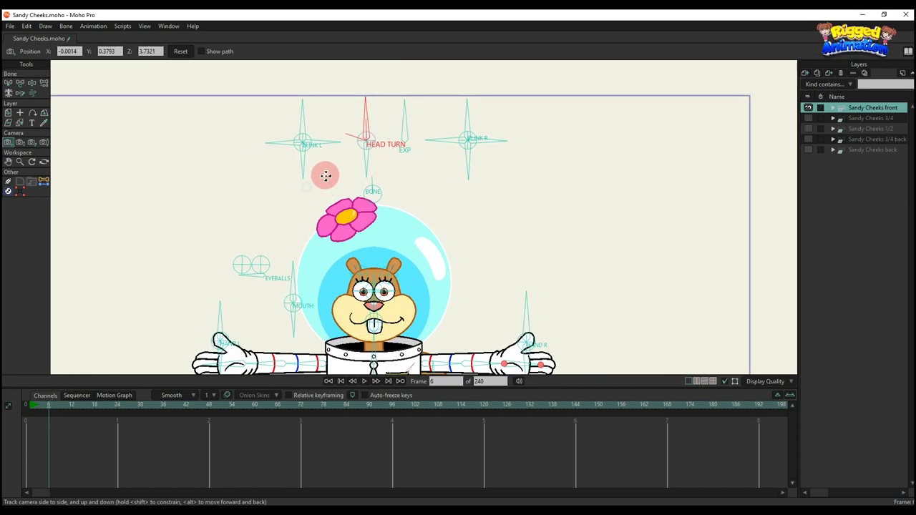
drag(303, 118, 323, 147)
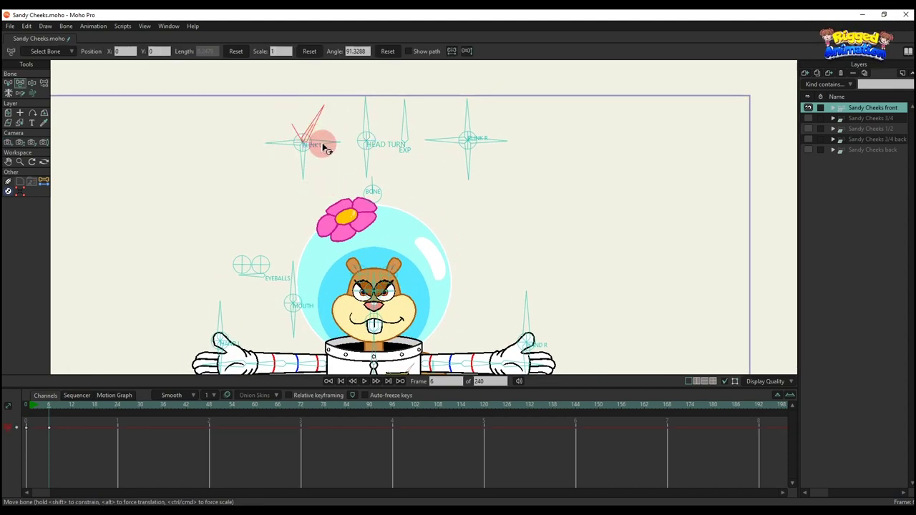
scroll(366, 98, up, 1)
drag(367, 98, 377, 65)
click(377, 54)
- Test the side bones of the BLINK L control by rotating them, resetting the angle after each test
drag(284, 119, 286, 157)
click(381, 54)
drag(308, 120, 320, 149)
click(387, 53)
drag(308, 119, 323, 171)
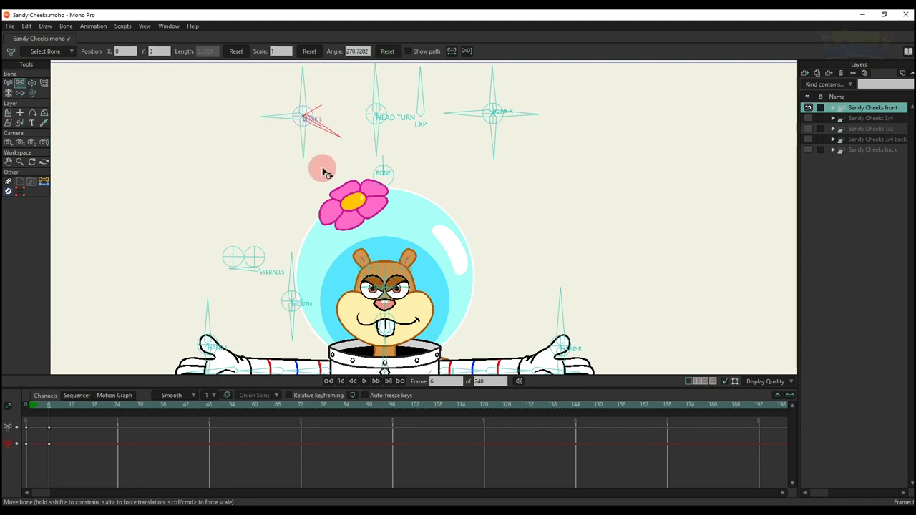
click(387, 53)
- Rotate the BLINK R control's bones one at a time to test the right eyelid, resetting each angle
click(460, 92)
drag(478, 97, 475, 152)
click(388, 53)
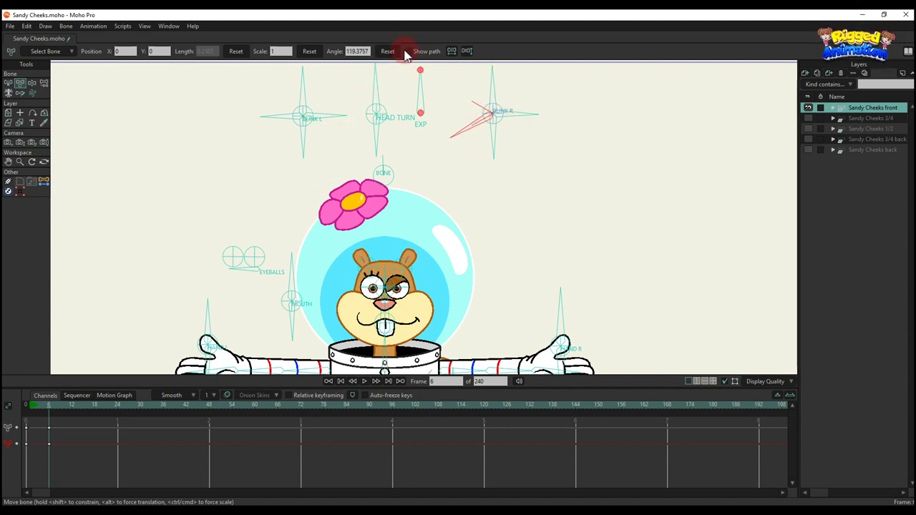
drag(497, 111, 545, 141)
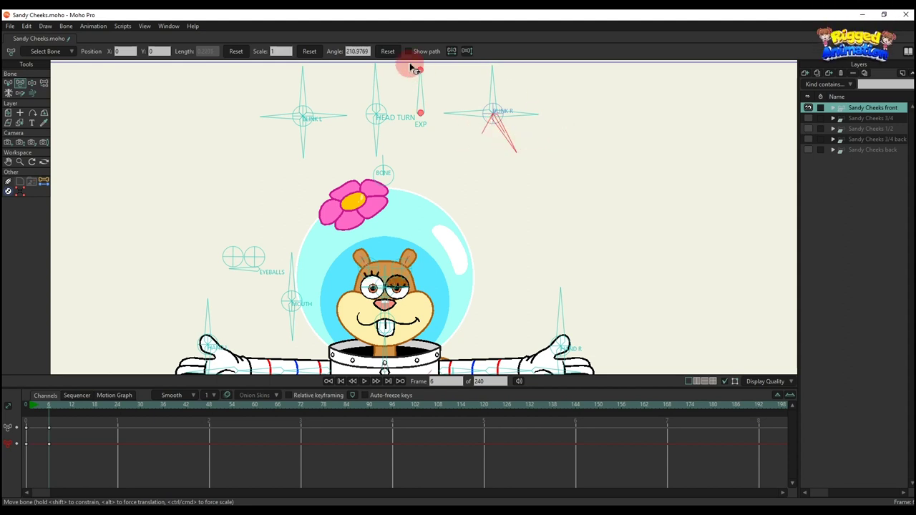
drag(512, 108, 506, 161)
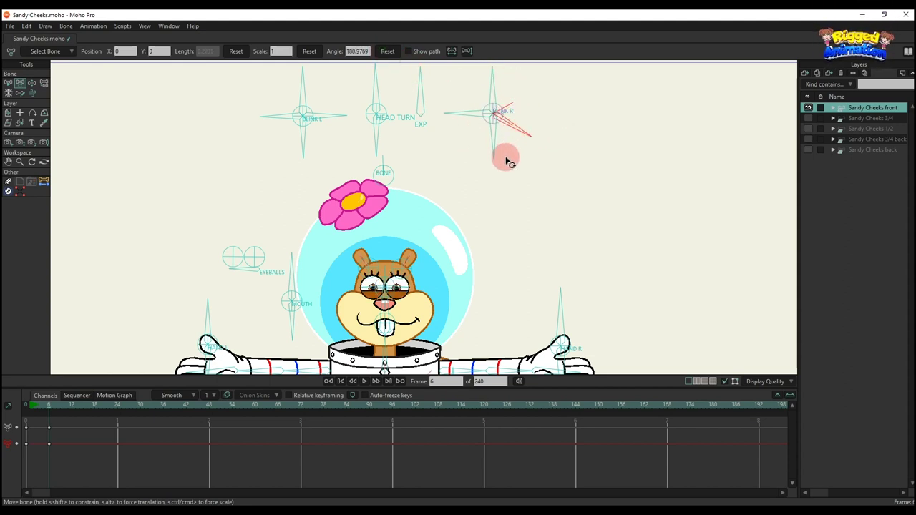
click(395, 53)
- Rotate the EXP bone through the eye expressions at successive frames and delete the test keyframes
drag(426, 100, 424, 95)
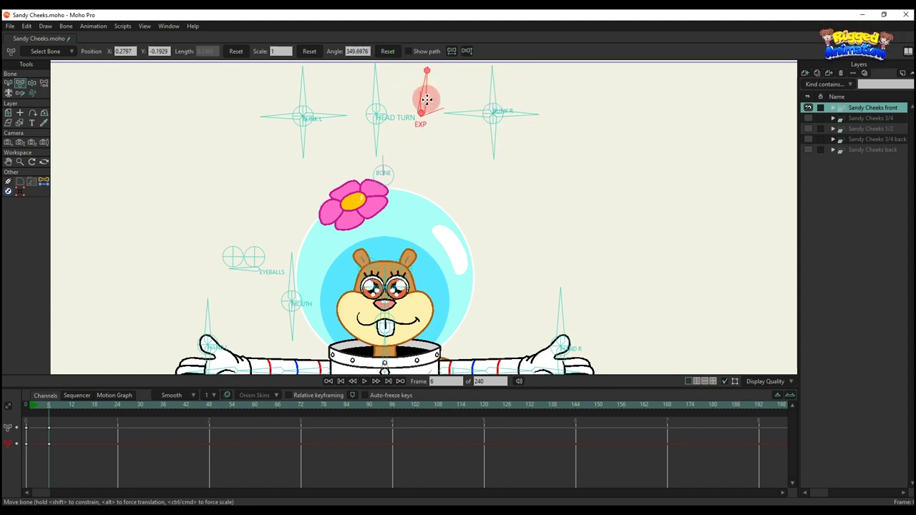
key(space)
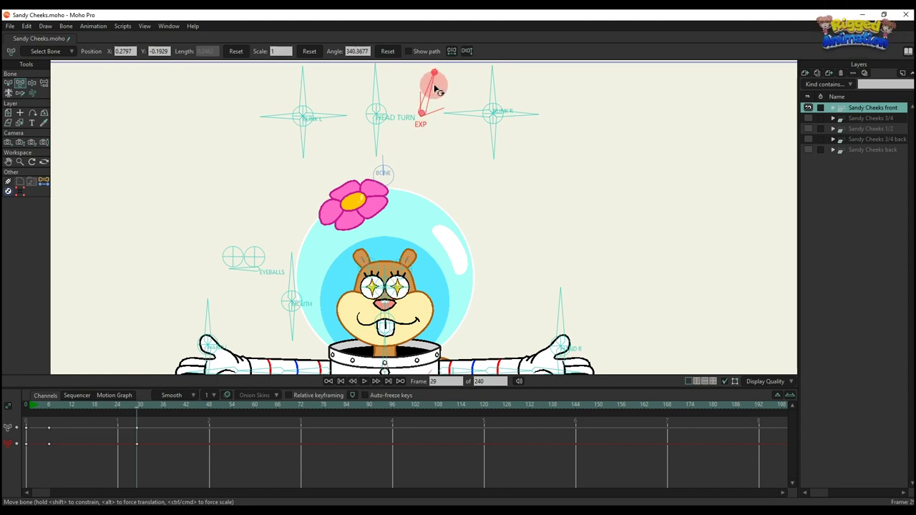
key(space)
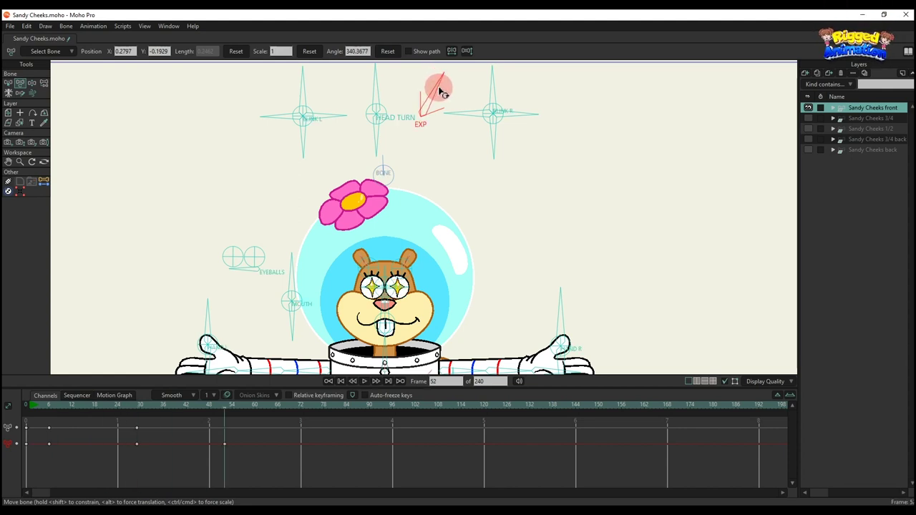
key(space)
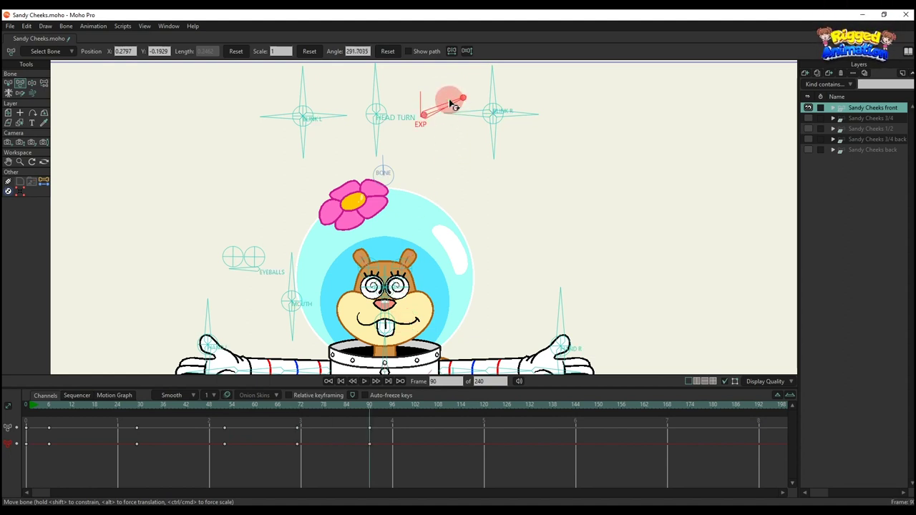
key(space)
key(space)
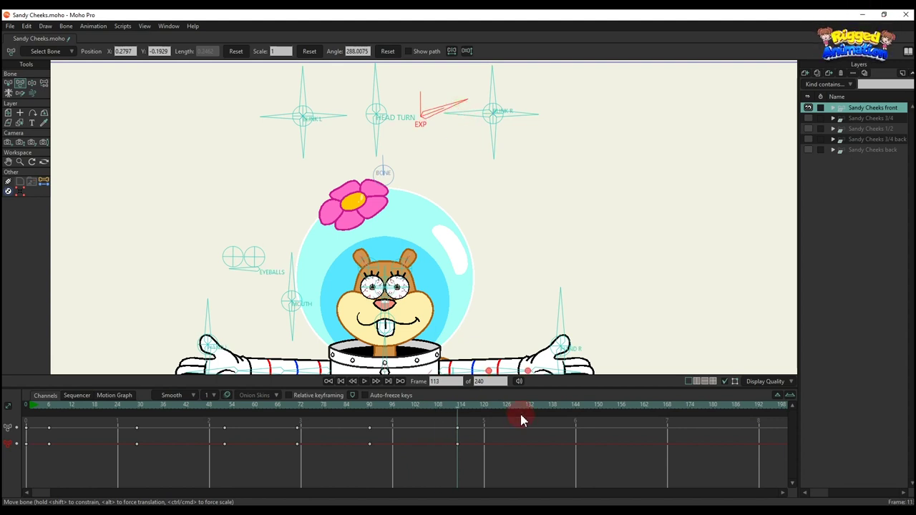
key(Delete)
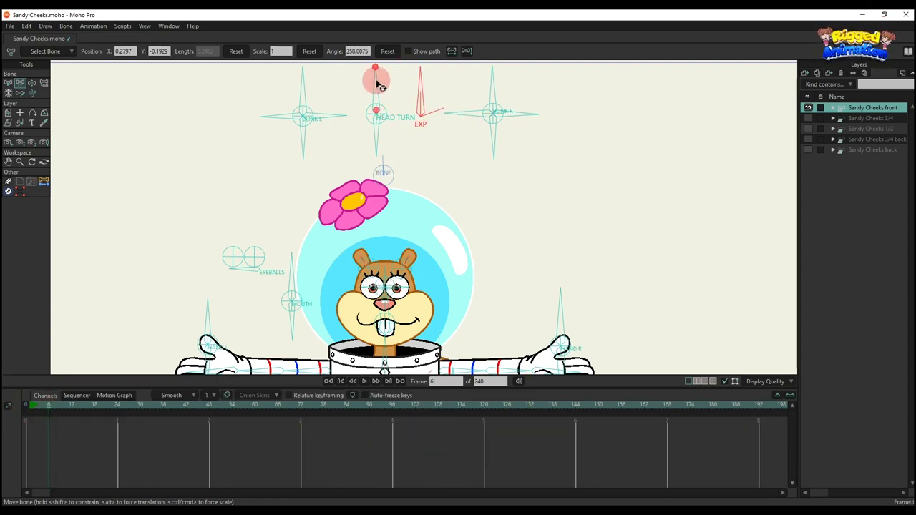
- Test the HEAD TURN bones with the EXP bone set to dollar-sign eyes, and delete the keyframes after playback
drag(379, 84, 433, 88)
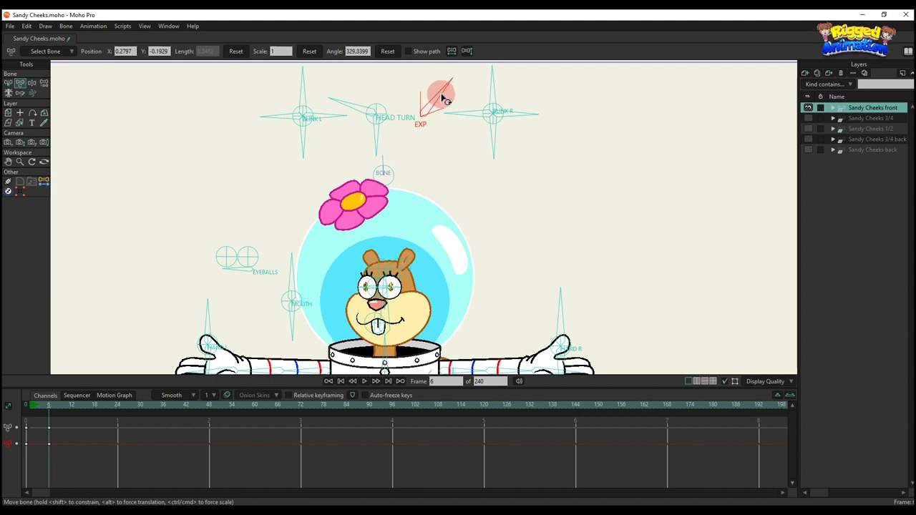
drag(360, 109, 404, 93)
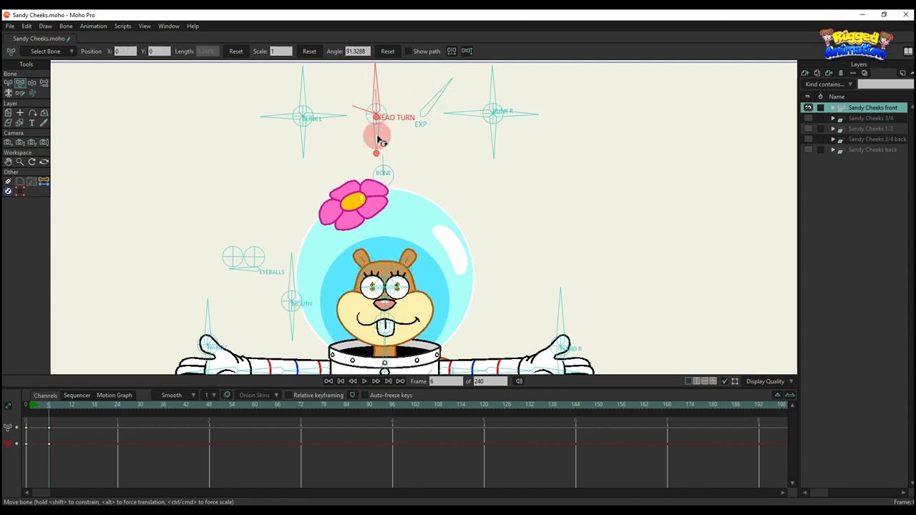
drag(379, 141, 415, 114)
key(space)
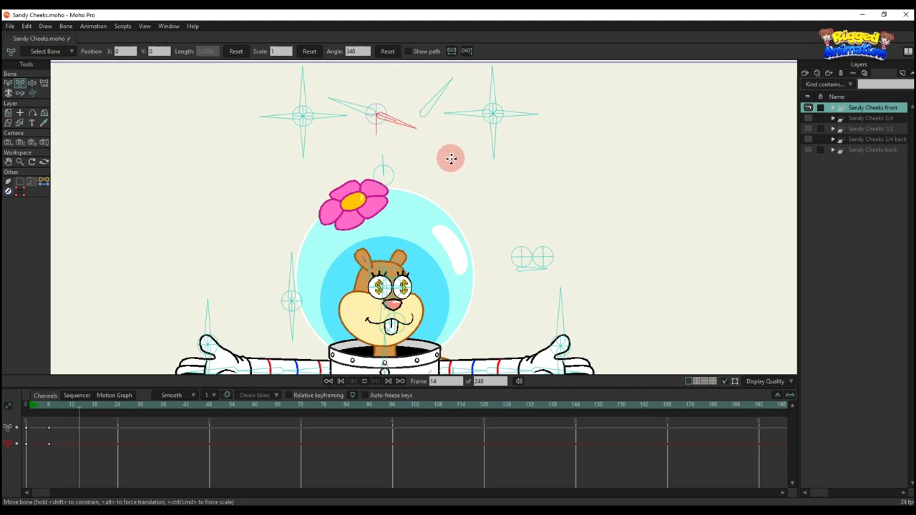
key(space)
drag(151, 454, 6, 342)
key(Delete)
- Move the EYEBALLS controls to test the gaze and delete the resulting keyframes
scroll(152, 290, up, 3)
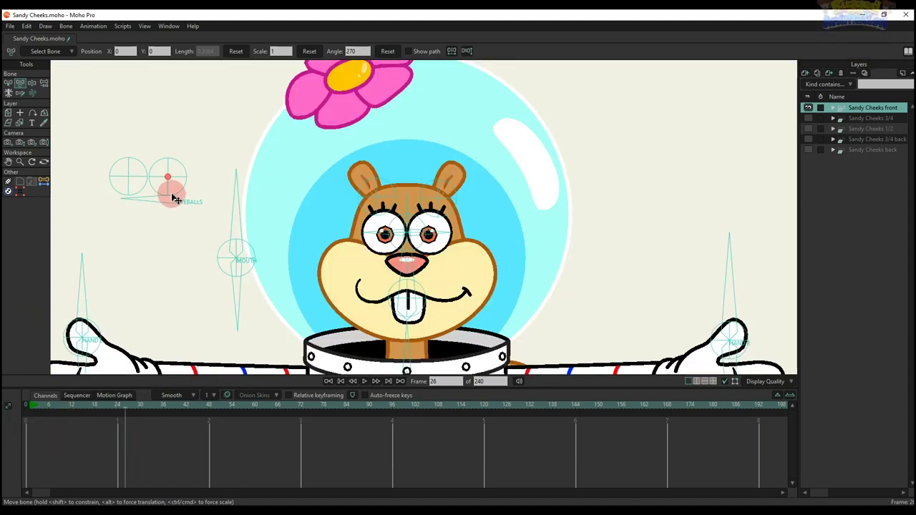
drag(176, 203, 122, 170)
drag(169, 460, 3, 354)
key(Delete)
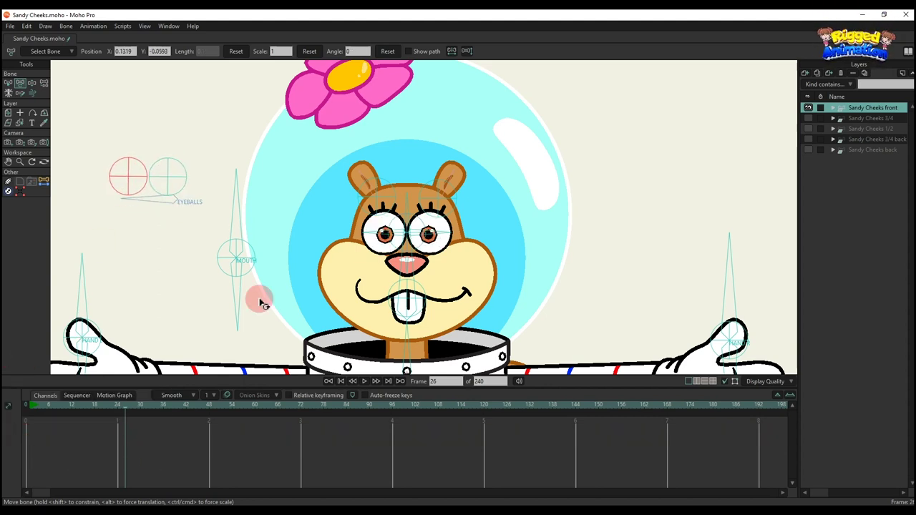
- Rotate the MOUTH control bones to test the mouth shapes and delete the resulting keyframes
scroll(396, 264, down, 1)
scroll(426, 281, down, 2)
click(235, 211)
mouse_move(267, 185)
mouse_down()
mouse_move(286, 188)
mouse_move(301, 222)
mouse_move(261, 182)
mouse_move(260, 196)
mouse_move(271, 206)
mouse_move(289, 183)
mouse_move(265, 174)
mouse_move(257, 259)
mouse_move(286, 250)
mouse_move(263, 252)
mouse_move(274, 250)
mouse_up()
drag(366, 471, 47, 401)
key(Delete)
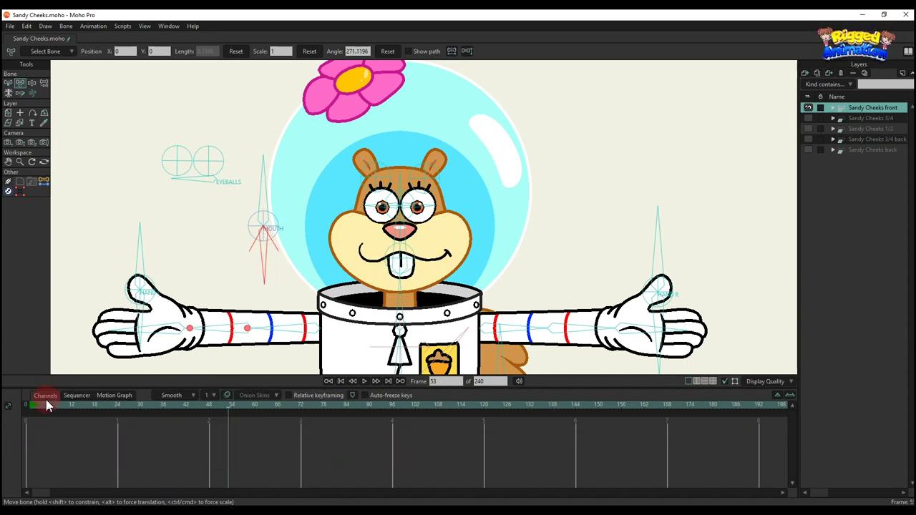
- At frame 6, try lowering the left arm and bending the right arm across the chest, undoing the last two changes
scroll(174, 345, down, 5)
scroll(234, 268, up, 2)
drag(212, 228, 239, 180)
scroll(349, 192, down, 1)
drag(439, 219, 357, 282)
drag(273, 212, 221, 219)
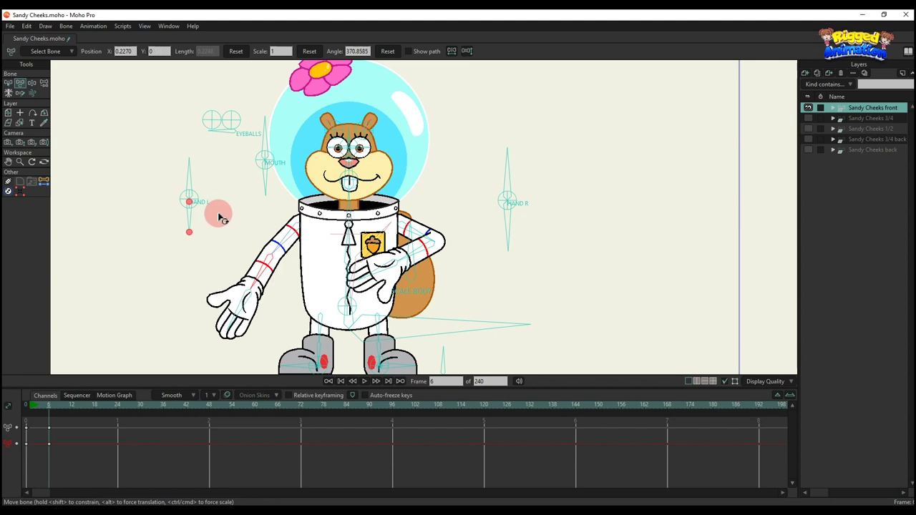
drag(160, 208, 311, 252)
key(ctrl+z)
key(ctrl+z)
- Lower the right arm, tuck the left hand behind the body, and test the HAND R bone and arm bends
drag(465, 249, 495, 259)
click(318, 255)
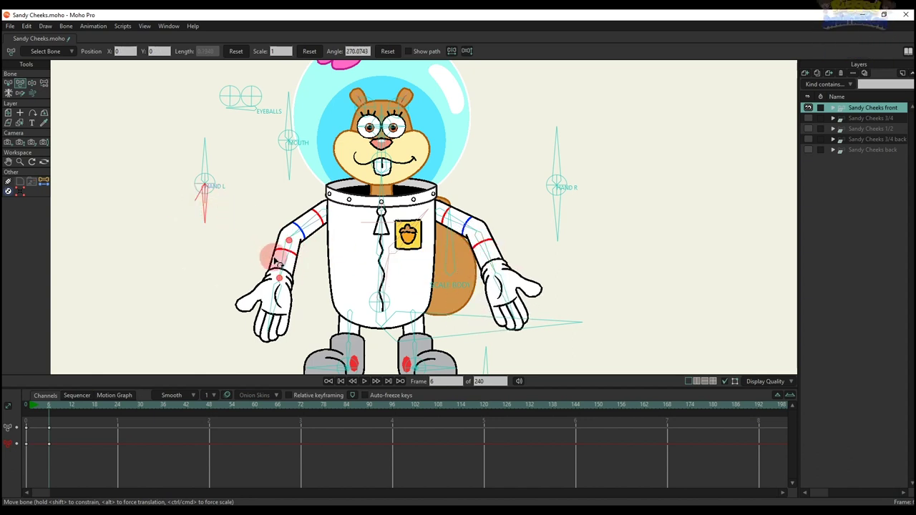
drag(278, 262, 317, 257)
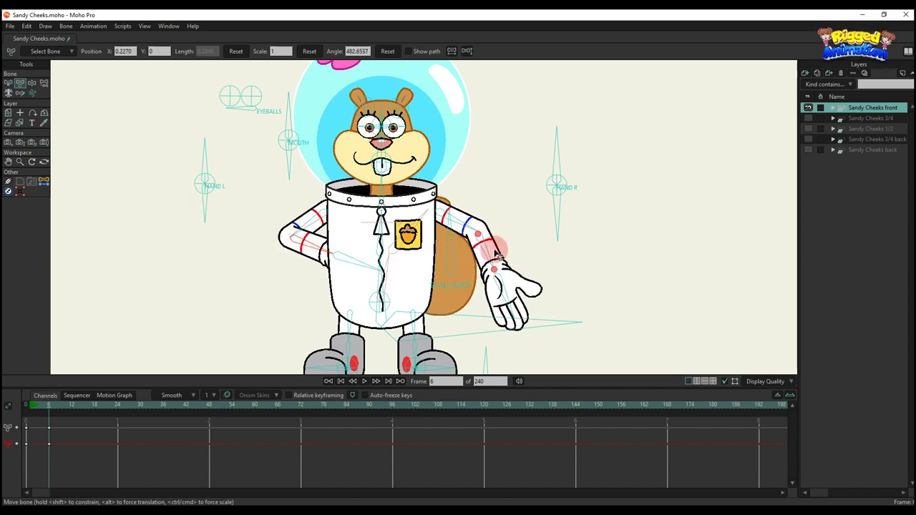
mouse_move(499, 256)
mouse_down()
mouse_move(420, 262)
mouse_move(501, 259)
mouse_up()
drag(545, 211, 585, 203)
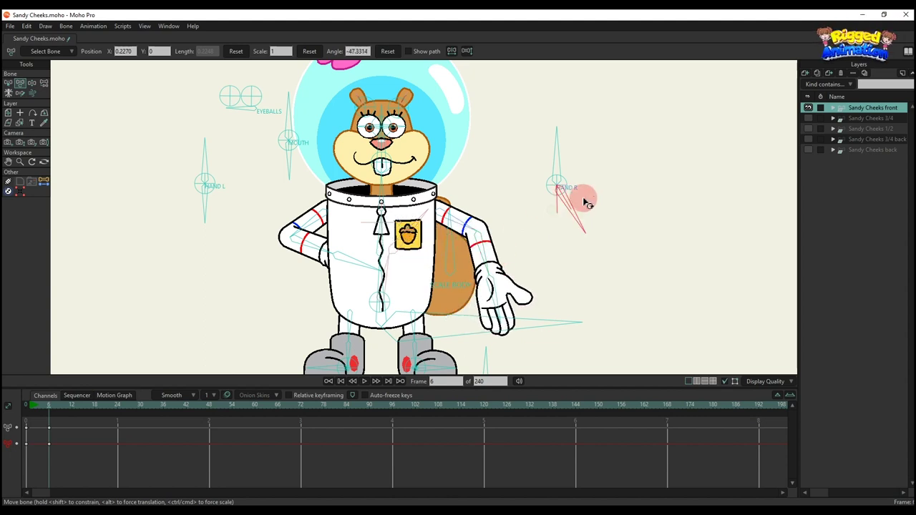
drag(503, 252, 439, 260)
drag(326, 249, 323, 257)
drag(310, 226, 316, 232)
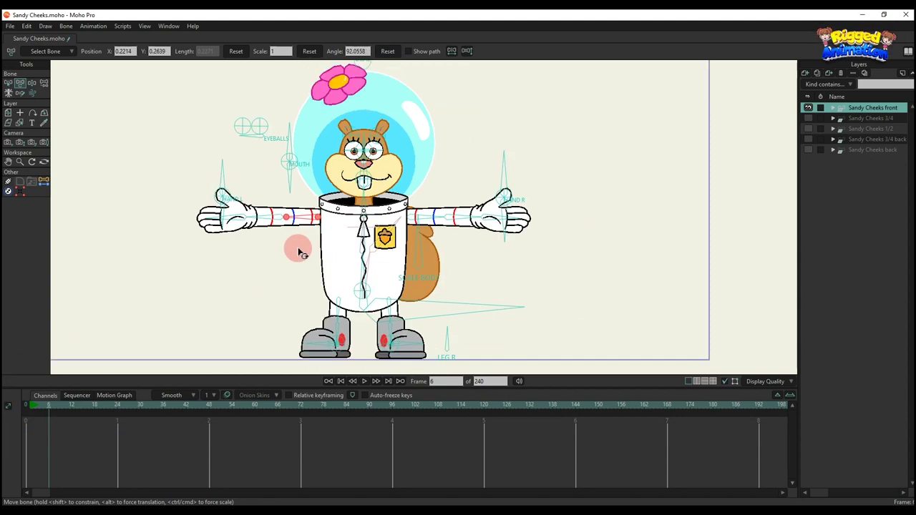
- Try rotating the SCALE BODY bone to resize the torso and undo the change
scroll(442, 256, up, 3)
scroll(443, 257, down, 2)
drag(441, 255, 403, 262)
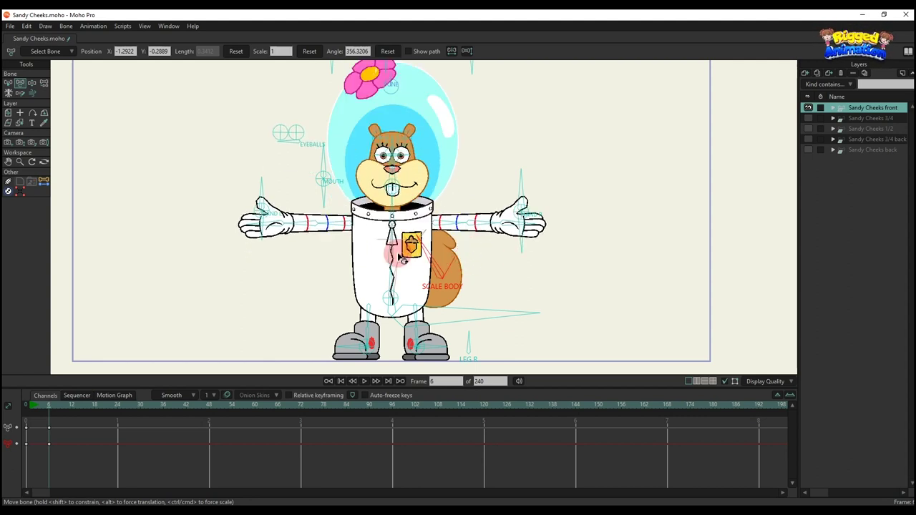
key(ctrl+z)
scroll(392, 255, up, 2)
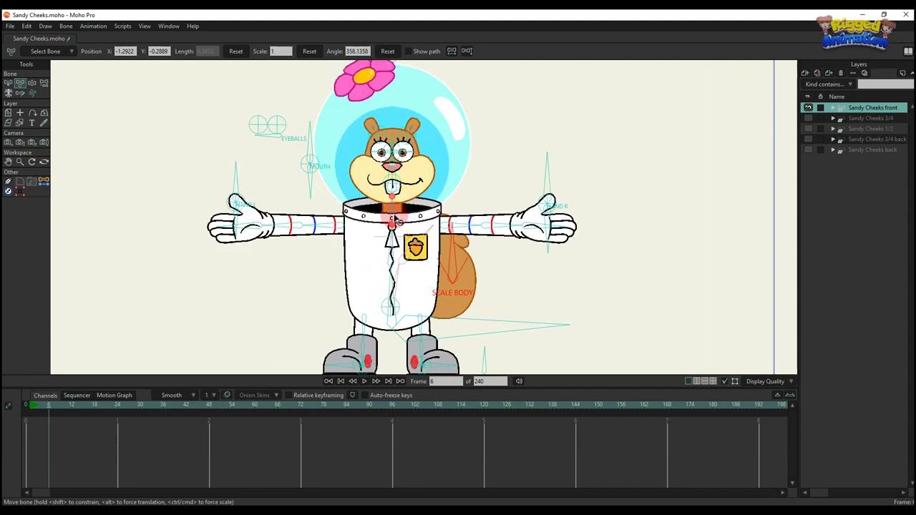
- Tilt the head and try adjusting the torso bone at frame 6, deleting the resulting keyframes
drag(399, 218, 415, 203)
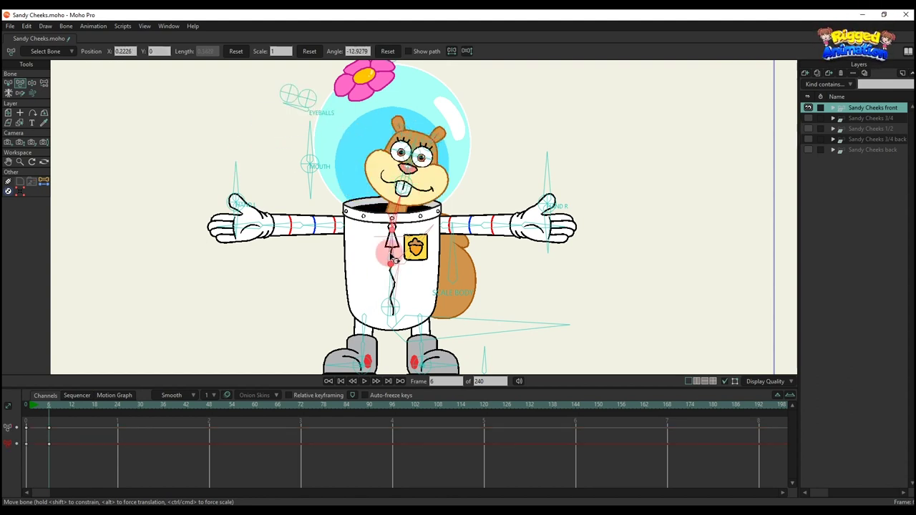
drag(392, 259, 369, 247)
drag(112, 455, 28, 406)
key(Delete)
- Shift and tilt the whole body with the large root bone, play it back, and delete the test keyframes
scroll(326, 323, down, 2)
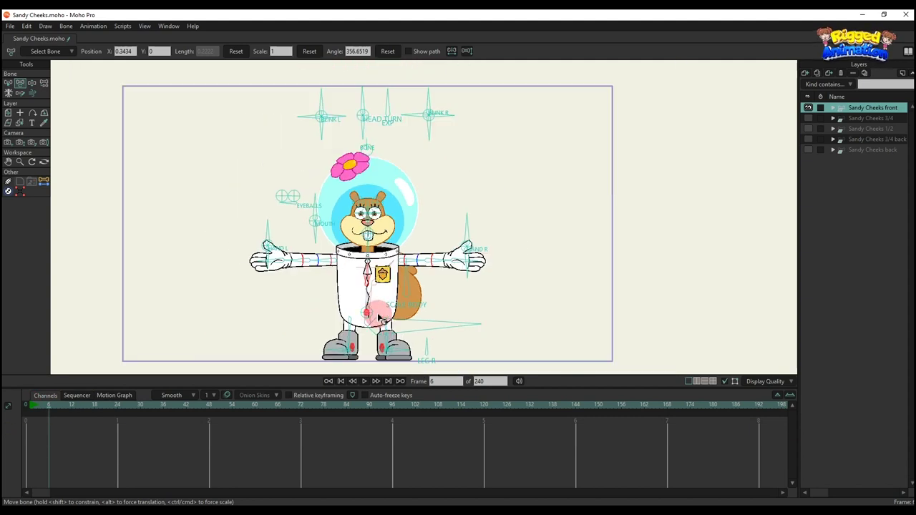
drag(378, 317, 382, 289)
scroll(382, 289, up, 2)
drag(458, 312, 438, 286)
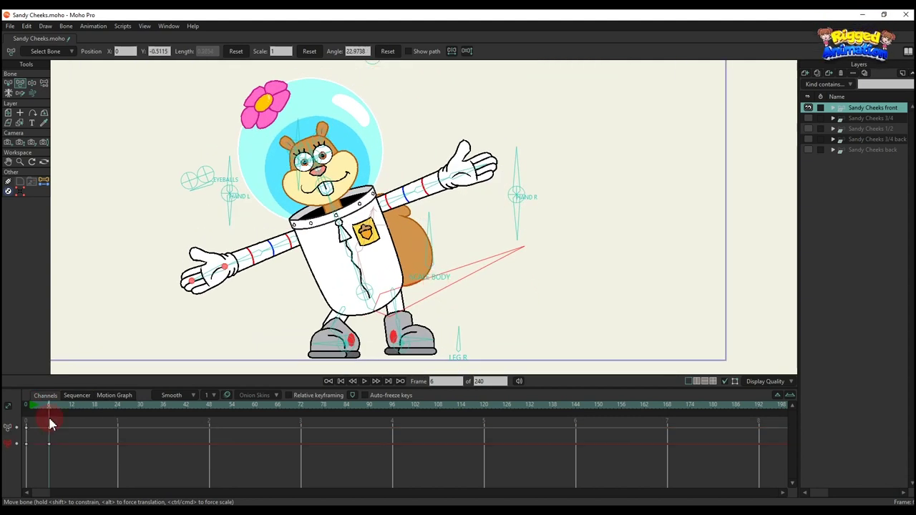
key(space)
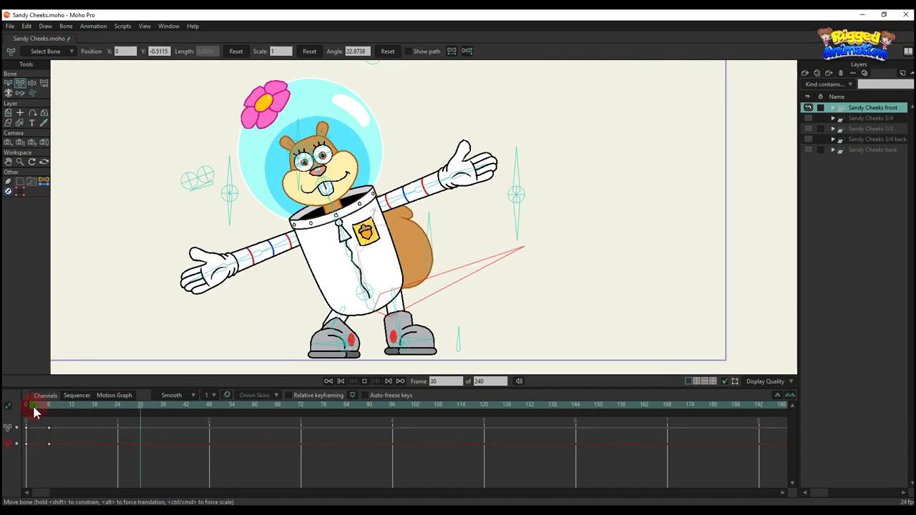
key(space)
drag(73, 467, 20, 417)
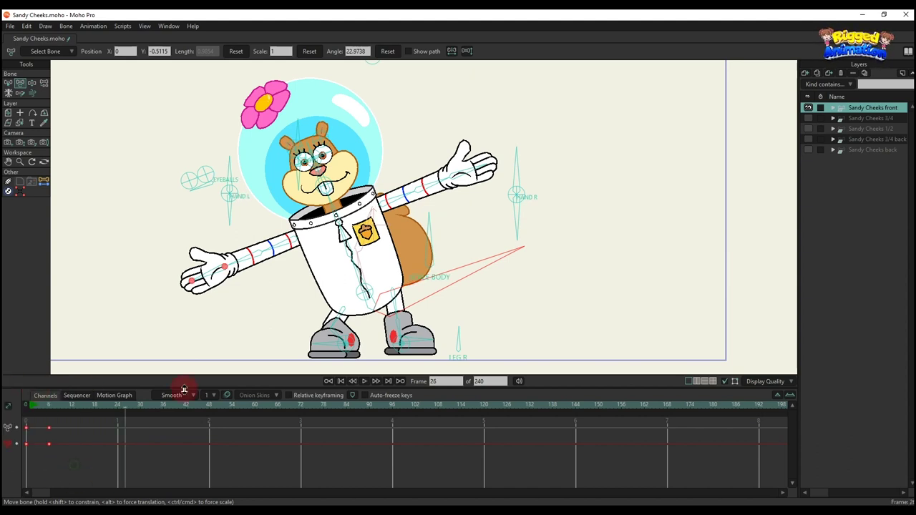
key(Delete)
- Try adjusting the bones at the base of the body and delete the resulting keyframes
scroll(429, 322, up, 2)
click(418, 313)
mouse_move(377, 306)
mouse_down()
mouse_move(379, 268)
mouse_move(377, 300)
mouse_move(368, 259)
mouse_move(372, 317)
mouse_move(360, 322)
mouse_move(421, 277)
mouse_move(386, 295)
mouse_up()
drag(166, 456, 50, 390)
key(Delete)
- Move the left foot's control and rotate the LEG R bone to test the feet, deleting the resulting keyframes
scroll(280, 296, up, 2)
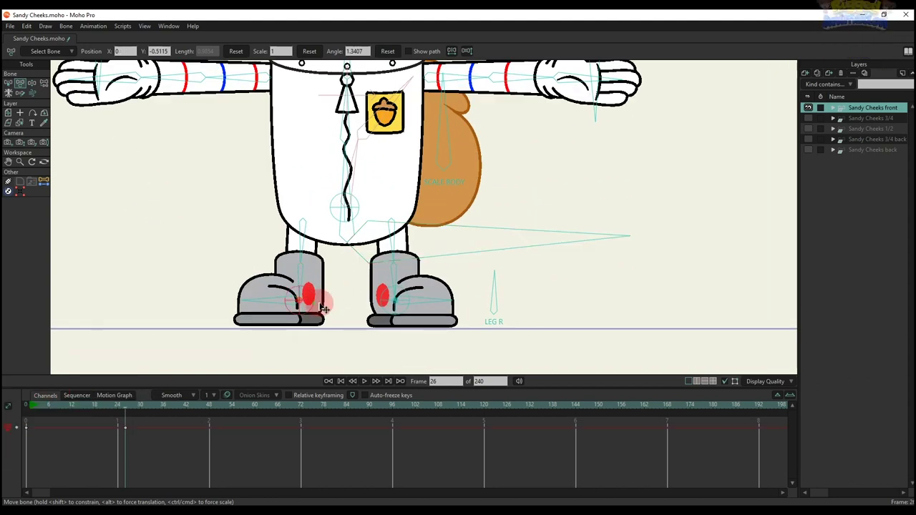
drag(324, 308, 344, 306)
mouse_move(490, 299)
mouse_down()
mouse_move(375, 376)
mouse_move(492, 294)
mouse_up()
drag(161, 474, 33, 410)
key(Delete)
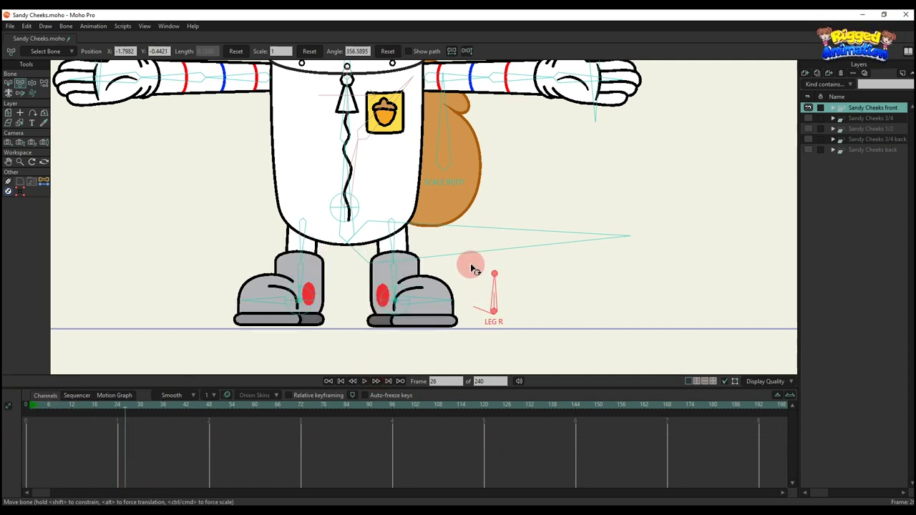
scroll(465, 247, down, 5)
drag(454, 212, 433, 265)
scroll(410, 197, up, 2)
scroll(395, 231, up, 2)
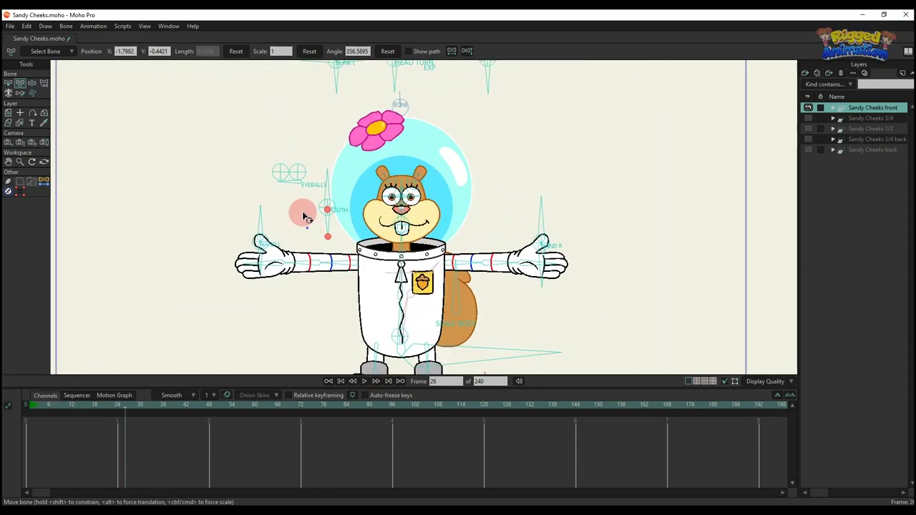
- Try out the HAND L and HAND R control bones at frame 26
click(245, 185)
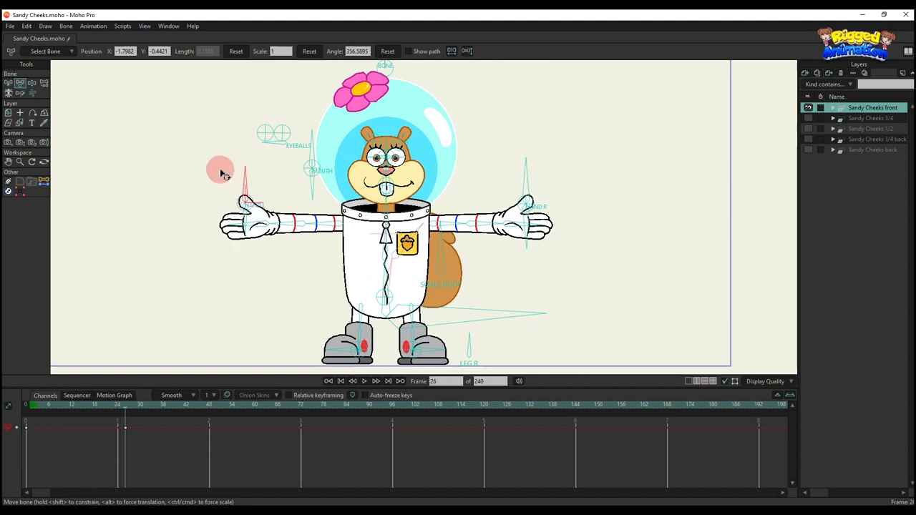
drag(544, 174, 665, 152)
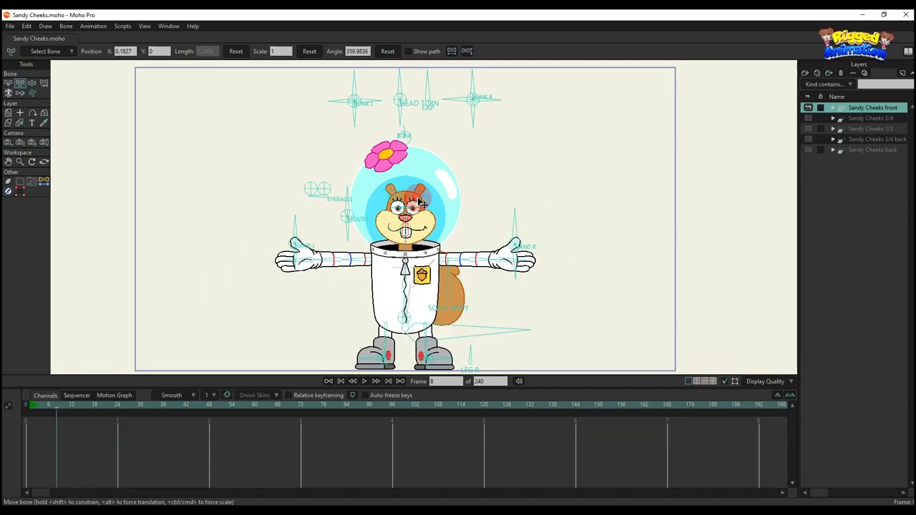
- Open the Actions list for the Sandy Cheeks front layer
key(ctrl+k)
scroll(422, 239, down, 2)
drag(427, 251, 395, 219)
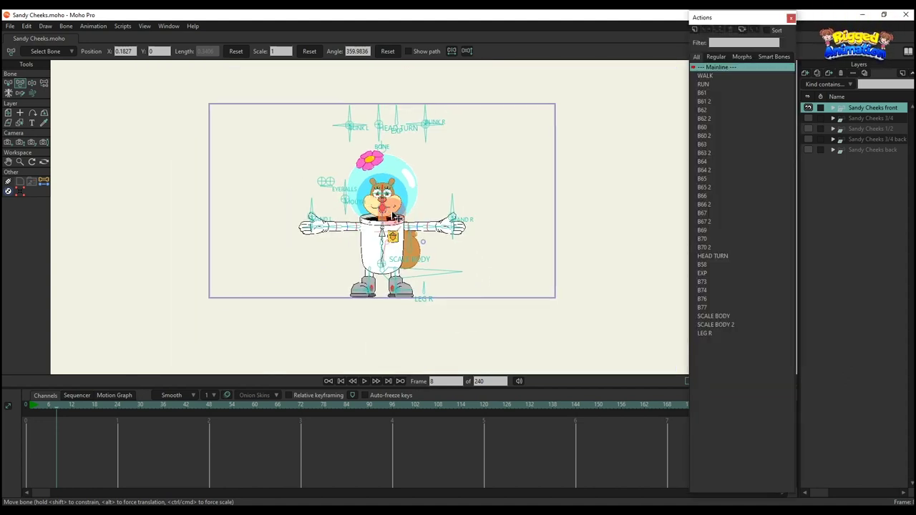
scroll(395, 219, up, 2)
drag(386, 130, 363, 95)
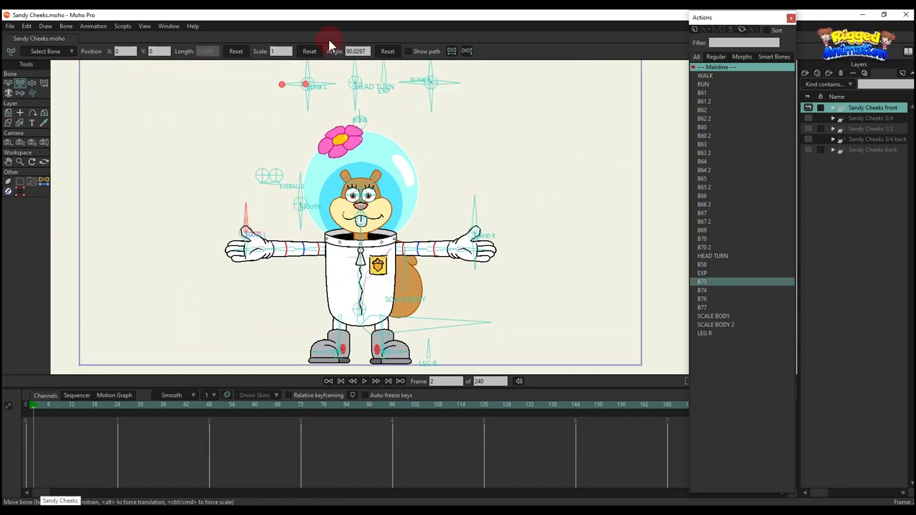
scroll(336, 160, down, 2)
drag(340, 172, 349, 184)
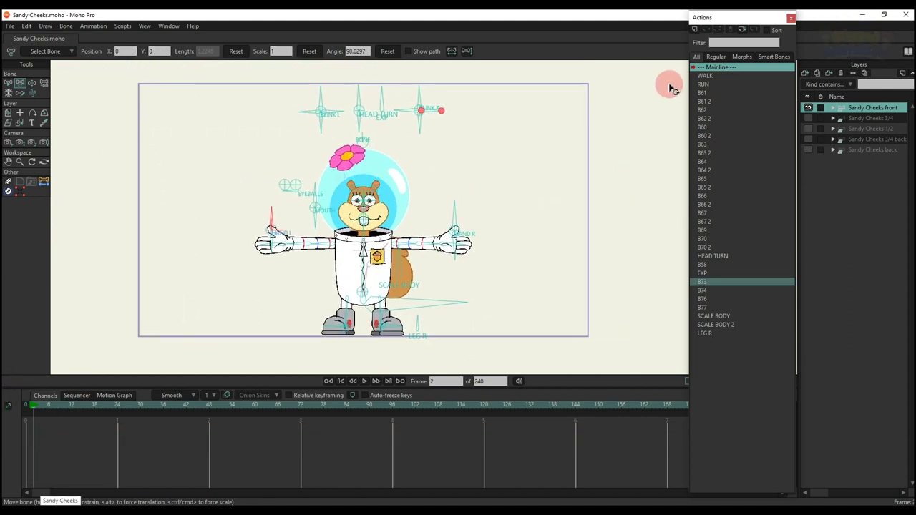
- Insert the WALK action at frame 2 and the RUN action at frame 76, playing back each one
click(705, 75)
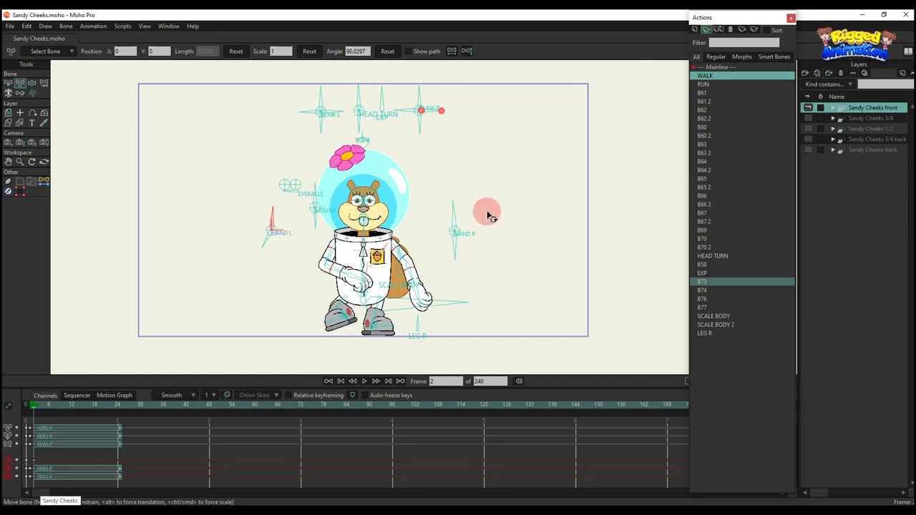
key(space)
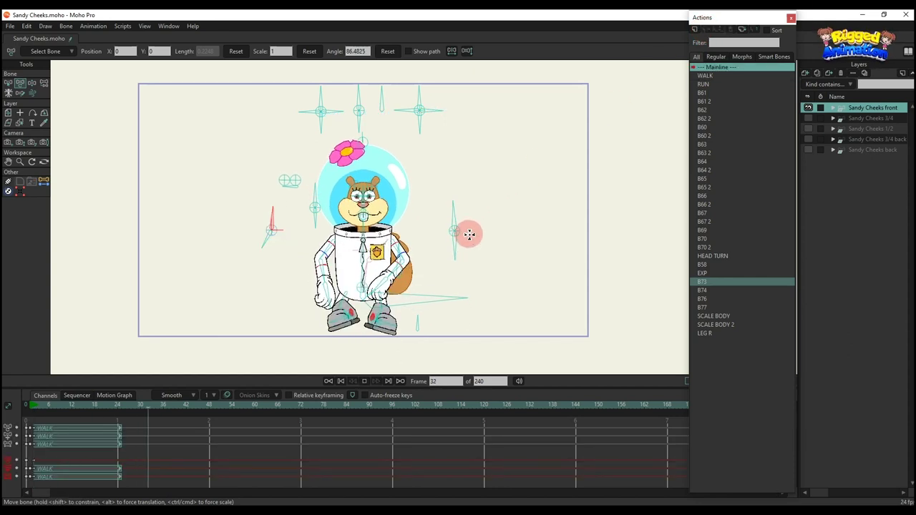
click(703, 84)
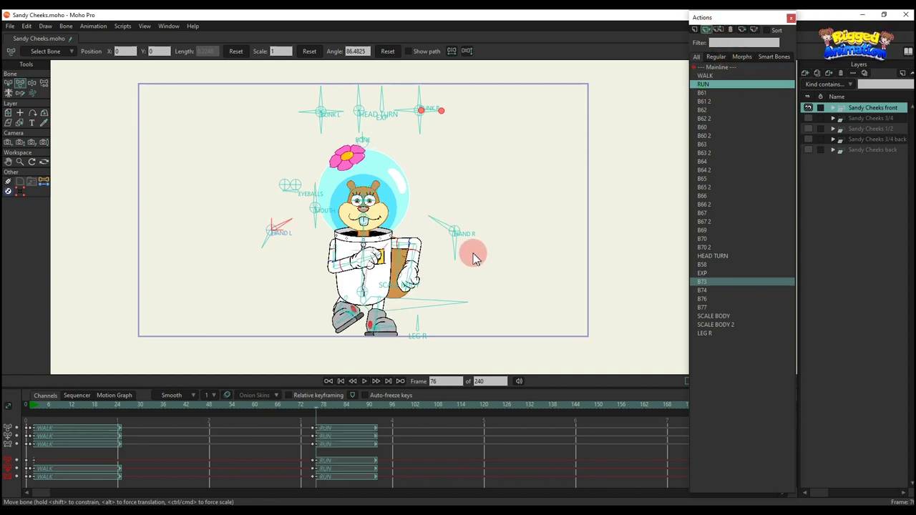
key(space)
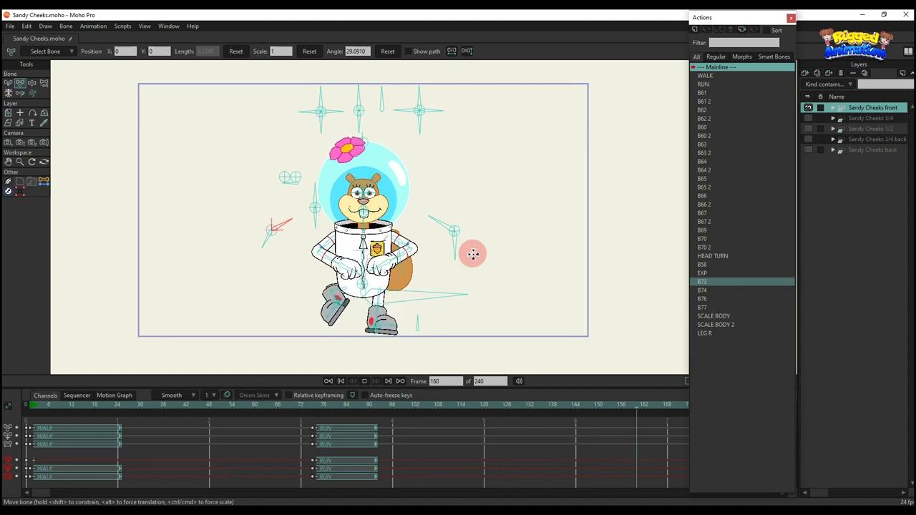
- Delete all the WALK and RUN action keyframes from the timeline
click(743, 57)
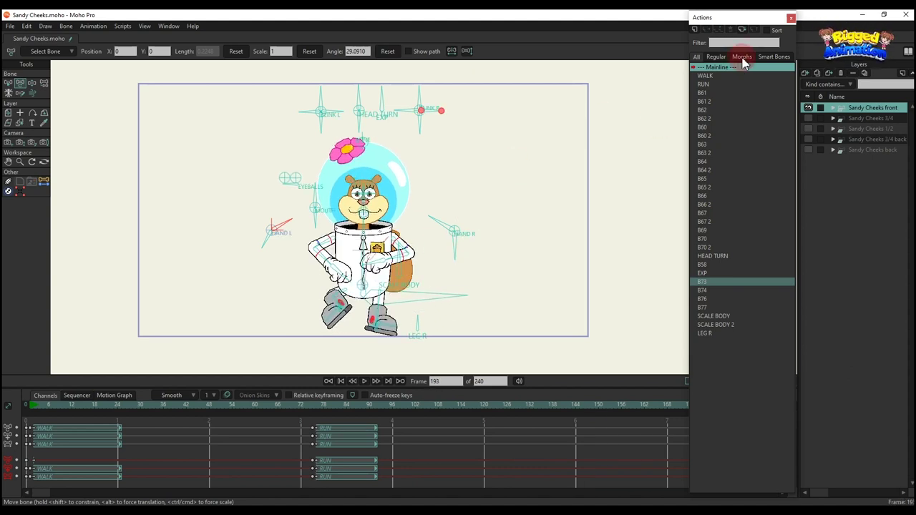
drag(417, 475, 35, 411)
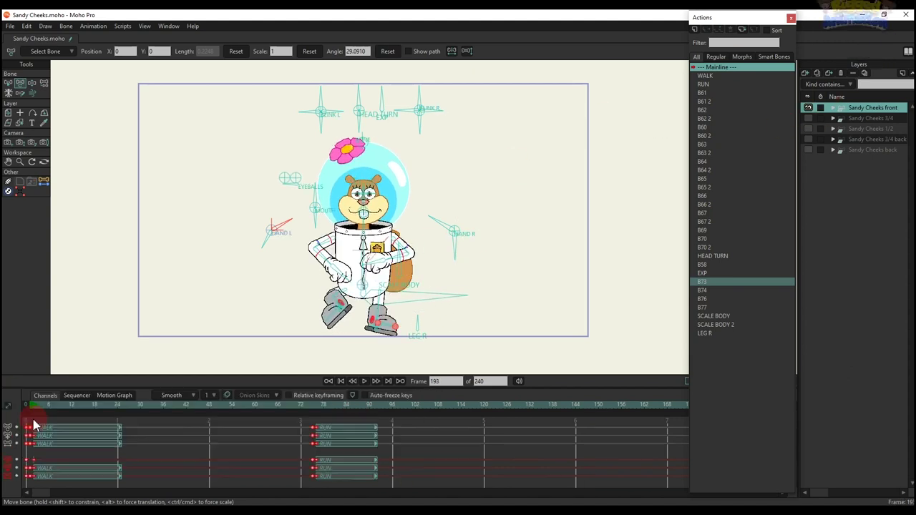
key(Delete)
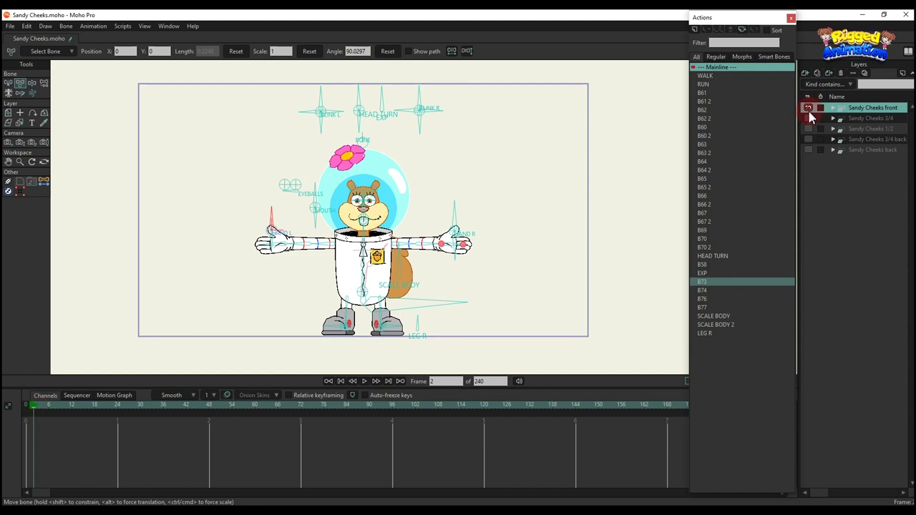
- Switch the visible character to the Sandy Cheeks 3/4 layer and activate Transform Bone at frame 7
click(811, 118)
click(55, 406)
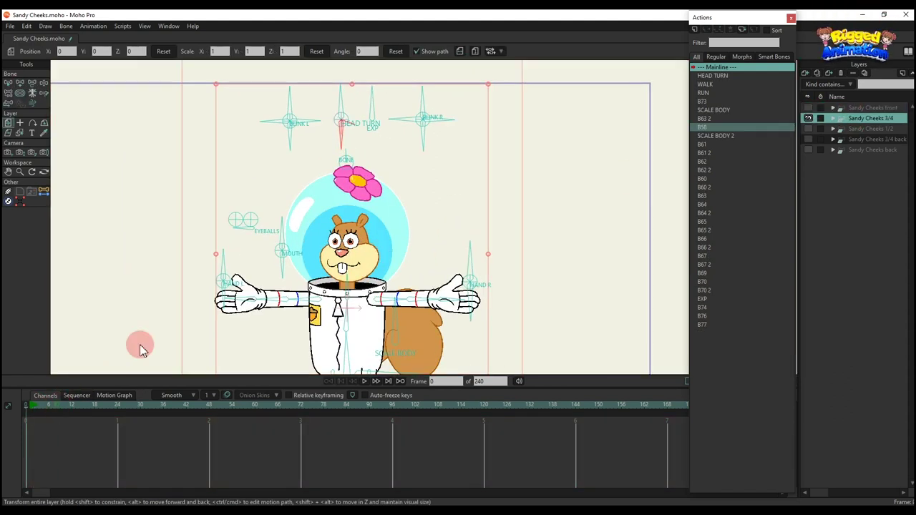
drag(316, 166, 349, 173)
scroll(349, 174, up, 3)
key(t)
- Rotate the BLINK L bones one by one to test the eyelids, resetting each bone's angle
drag(262, 100, 353, 78)
click(386, 53)
drag(263, 103, 243, 88)
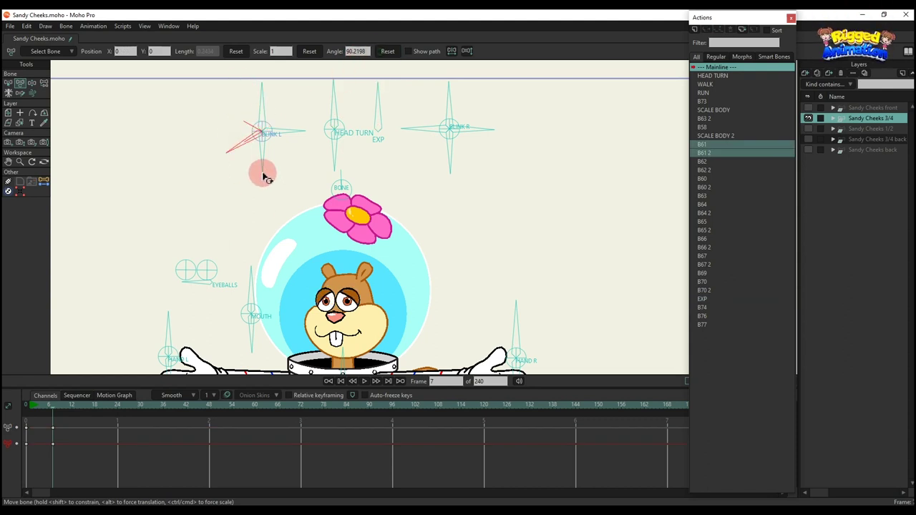
drag(264, 177, 390, 56)
drag(277, 152, 304, 153)
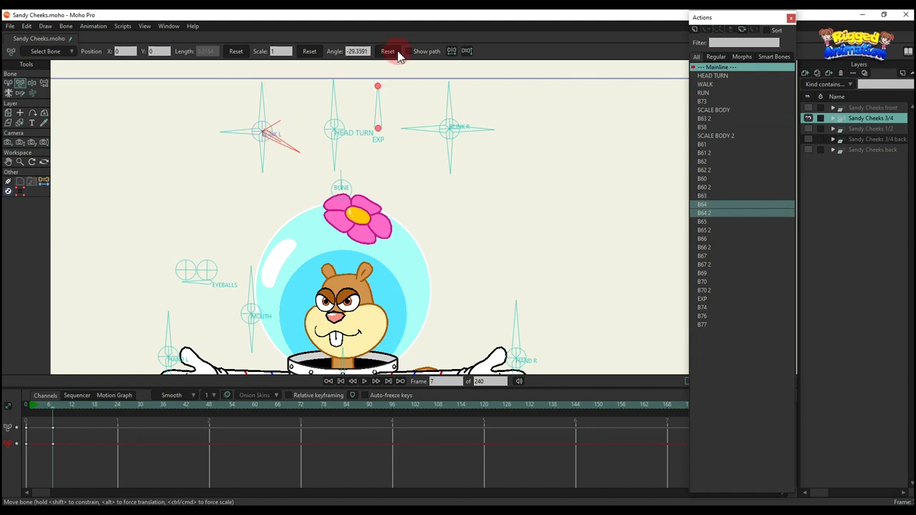
- Rotate the BLINK R bones to test the other eyelid controls, resetting their angles
drag(449, 98, 503, 146)
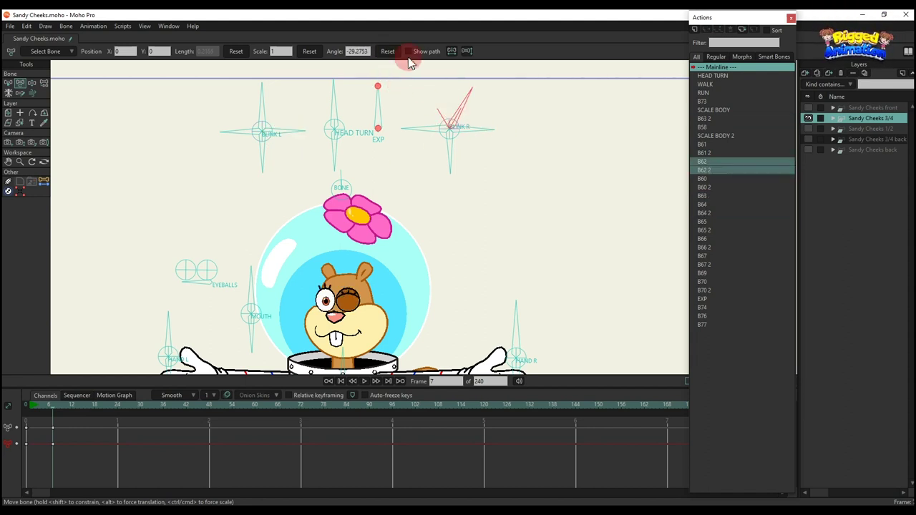
click(390, 53)
drag(414, 84, 460, 133)
click(364, 99)
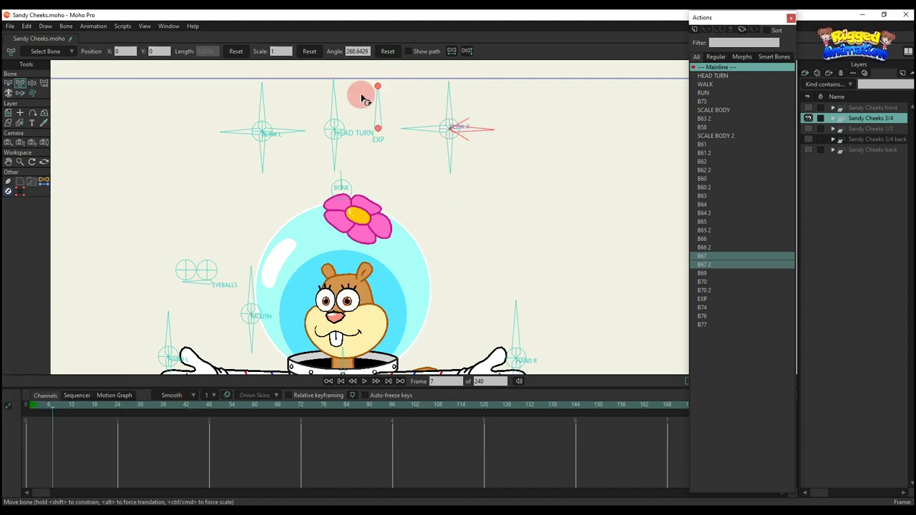
- Turn the head with the HEAD TURN bone and cycle through EXP eye expressions on successive frames with playback
drag(332, 100, 373, 120)
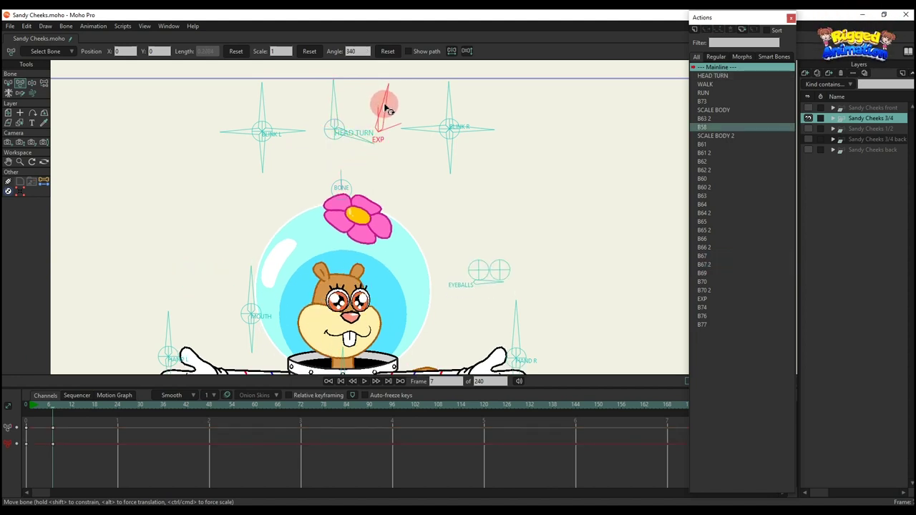
click(385, 106)
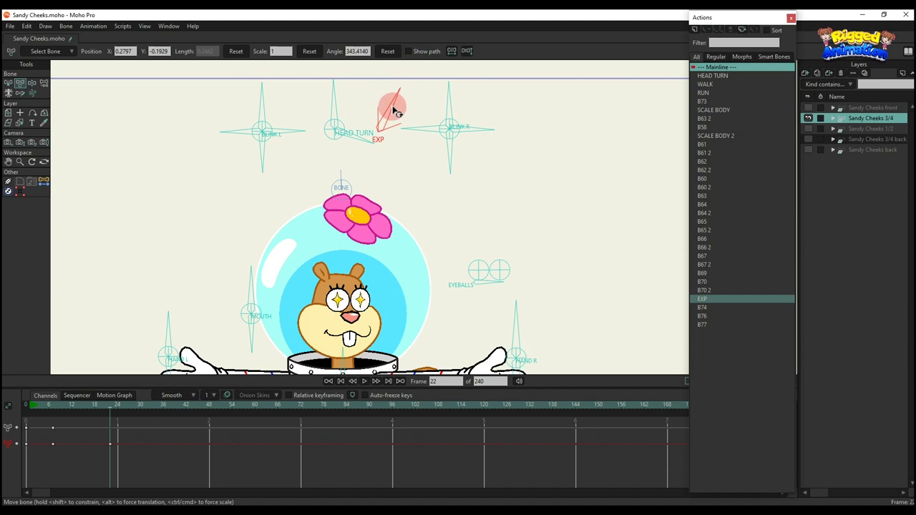
key(space)
key(space)
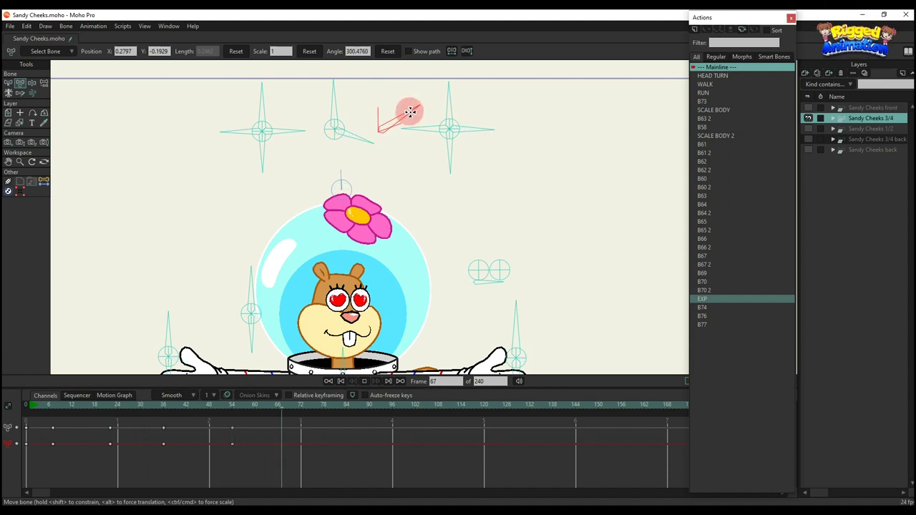
drag(410, 112, 420, 140)
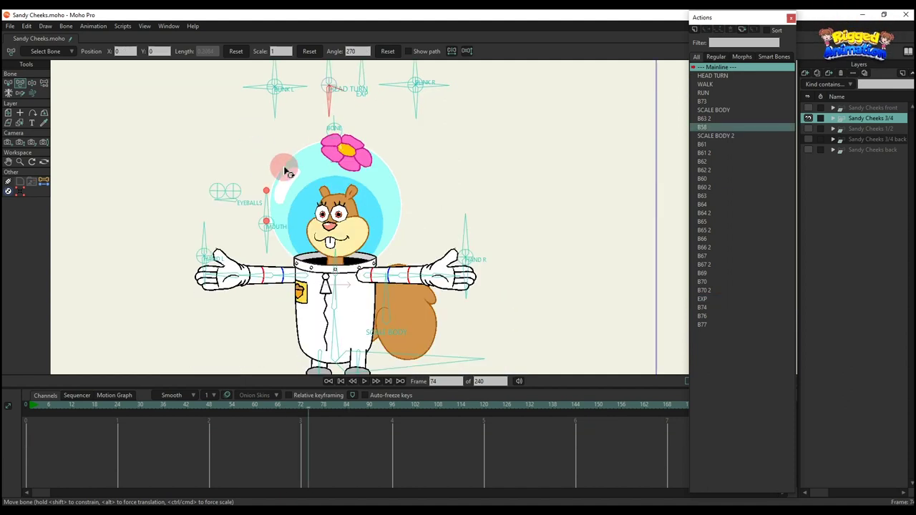
- Try moving the BONE control above the helmet at frame 74 and delete the resulting keyframes
mouse_move(334, 133)
mouse_down()
mouse_move(615, 135)
mouse_move(130, 151)
mouse_move(336, 135)
mouse_move(336, 122)
mouse_up()
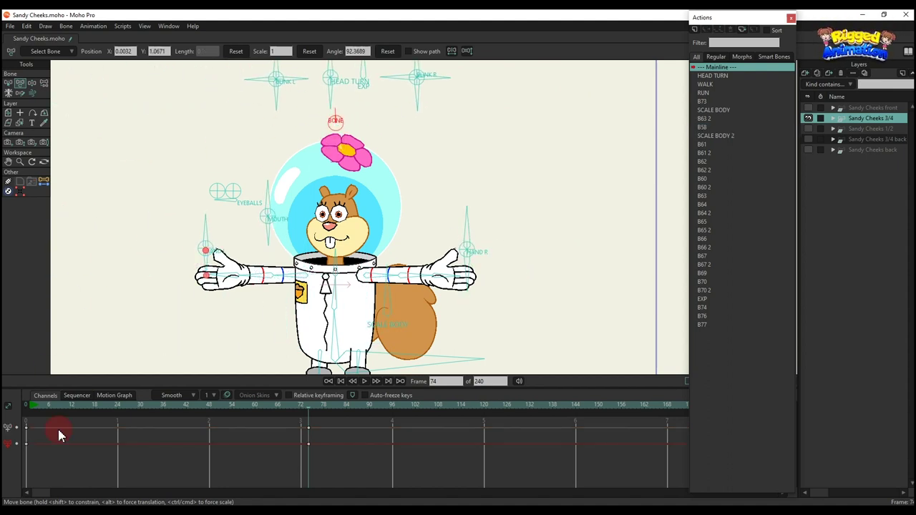
key(Delete)
- Move the EYEBALLS controls at frame 7 to test the pupils, deleting the resulting keyframes
click(51, 406)
scroll(231, 218, up, 2)
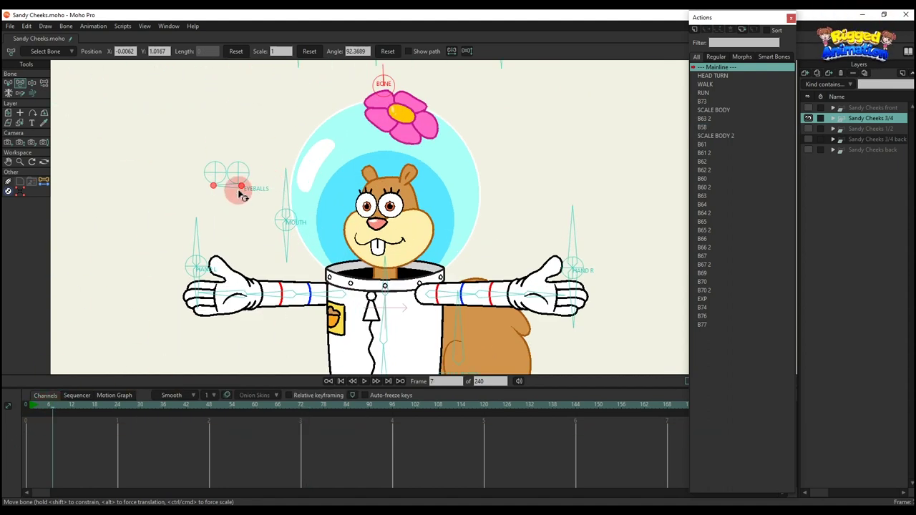
mouse_move(251, 191)
mouse_down()
mouse_move(247, 173)
mouse_move(239, 191)
mouse_up()
scroll(233, 181, up, 2)
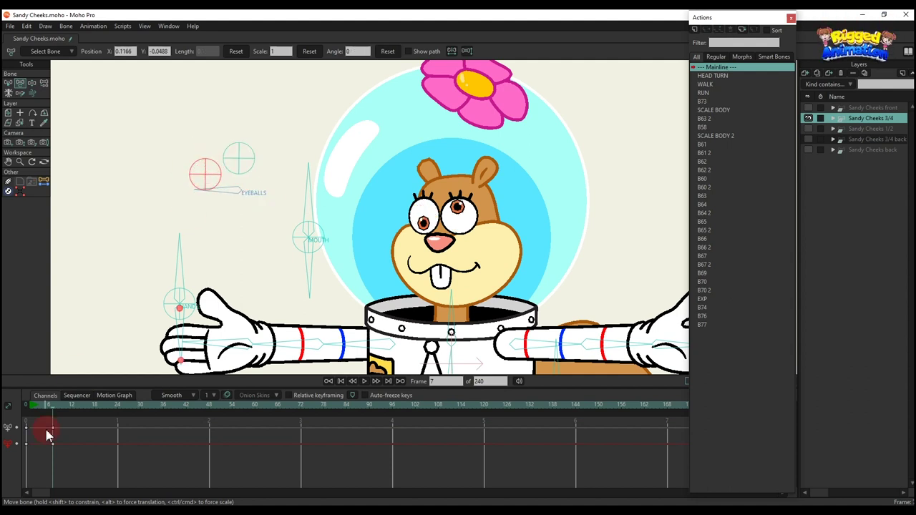
key(Delete)
- Rotate the upper and lower MOUTH bones to test the mouth shapes and delete the resulting keyframes
drag(309, 186, 292, 175)
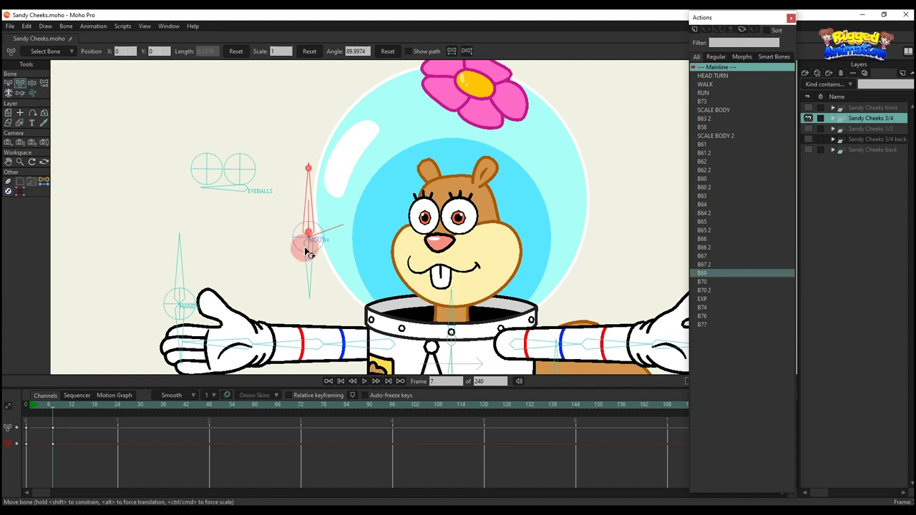
mouse_move(309, 265)
mouse_down()
mouse_move(357, 262)
mouse_move(314, 264)
mouse_up()
drag(172, 457, 20, 409)
key(Delete)
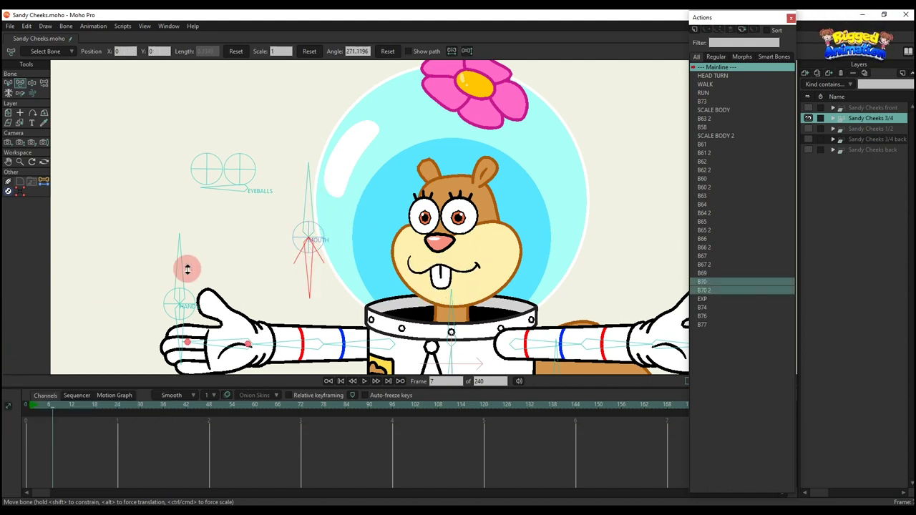
- Lower the arm on the HAND L side beside the body and bend the other arm across the torso
scroll(189, 264, down, 2)
drag(189, 264, 170, 208)
drag(120, 235, 120, 184)
drag(599, 191, 516, 301)
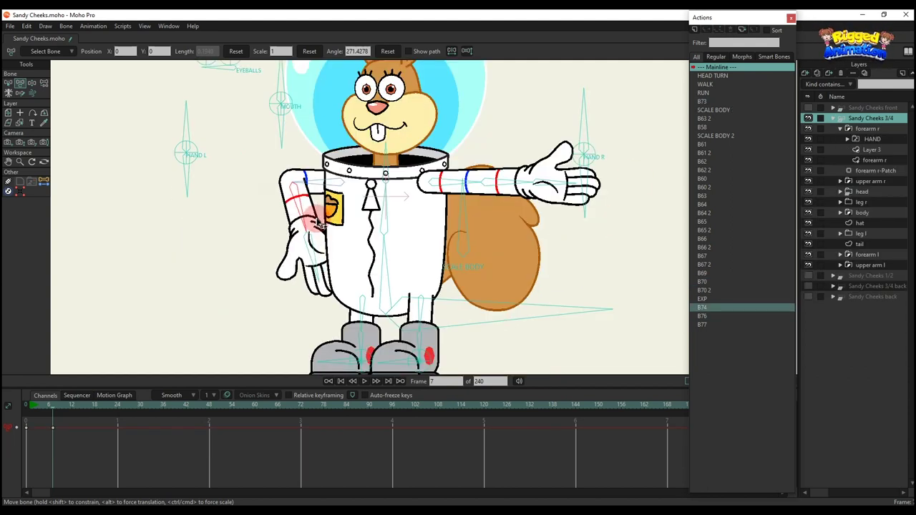
drag(573, 183, 413, 250)
- Swing both forearms outward from the body and rotate the lower HAND L bone to test the hand
mouse_move(314, 214)
mouse_down()
mouse_move(298, 214)
mouse_move(319, 209)
mouse_up()
drag(188, 179, 276, 269)
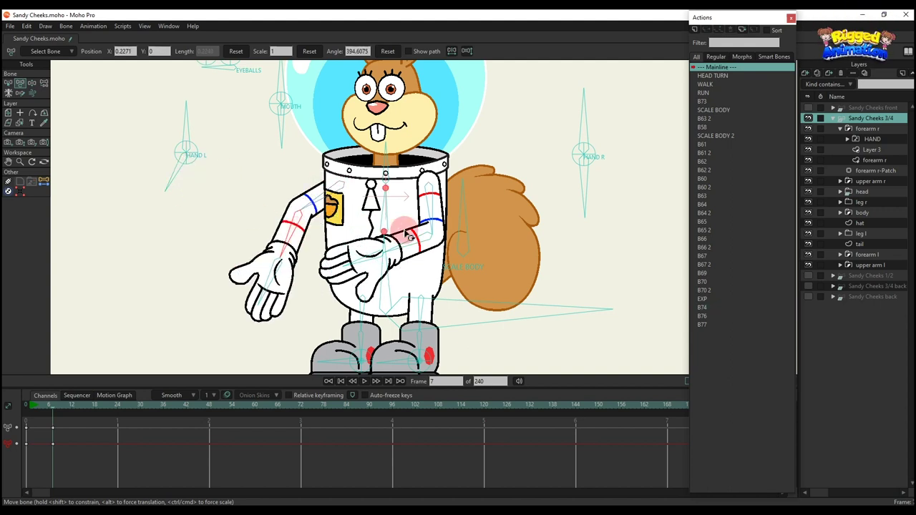
drag(404, 240, 492, 262)
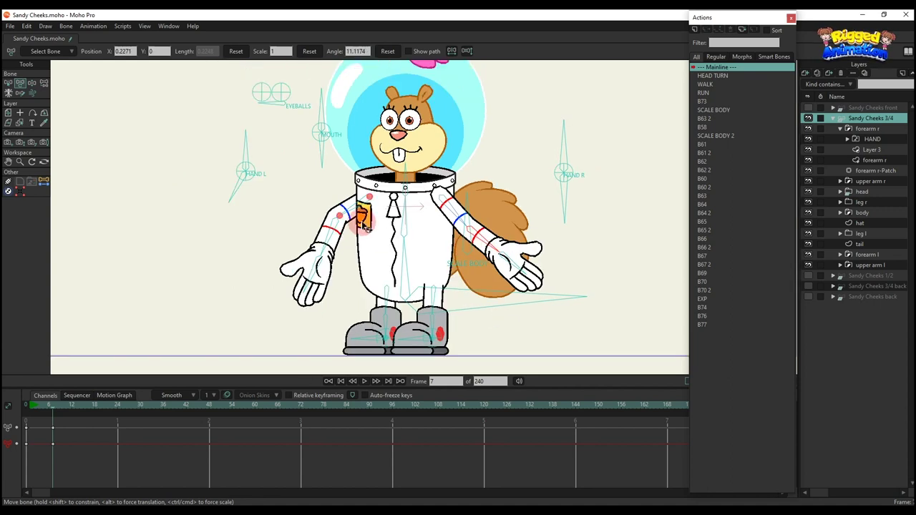
- Bend both forearms inward behind the torso and rotate the lower HAND R bone
scroll(331, 240, up, 1)
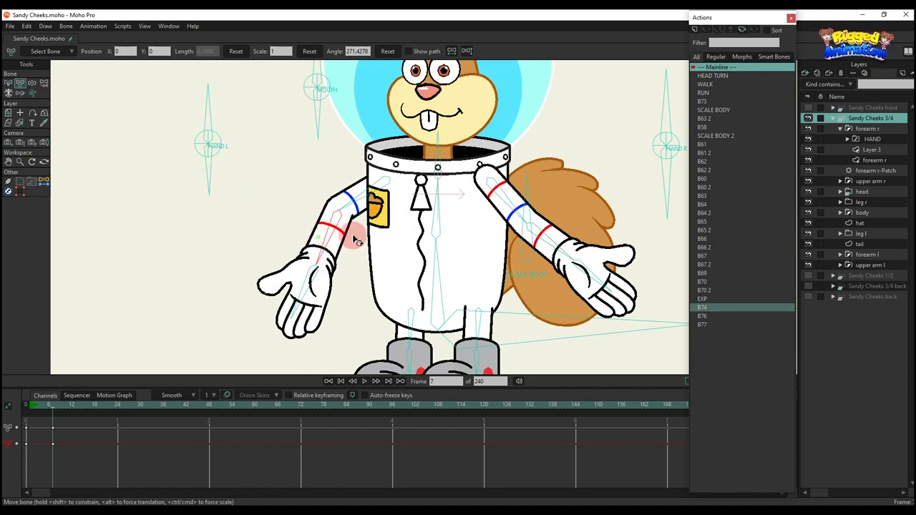
drag(353, 235, 336, 215)
drag(552, 244, 565, 308)
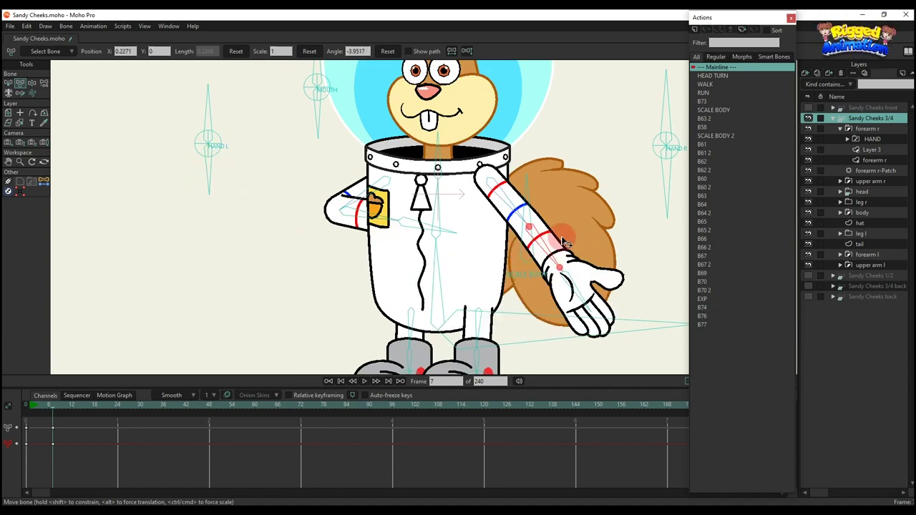
scroll(640, 143, up, 1)
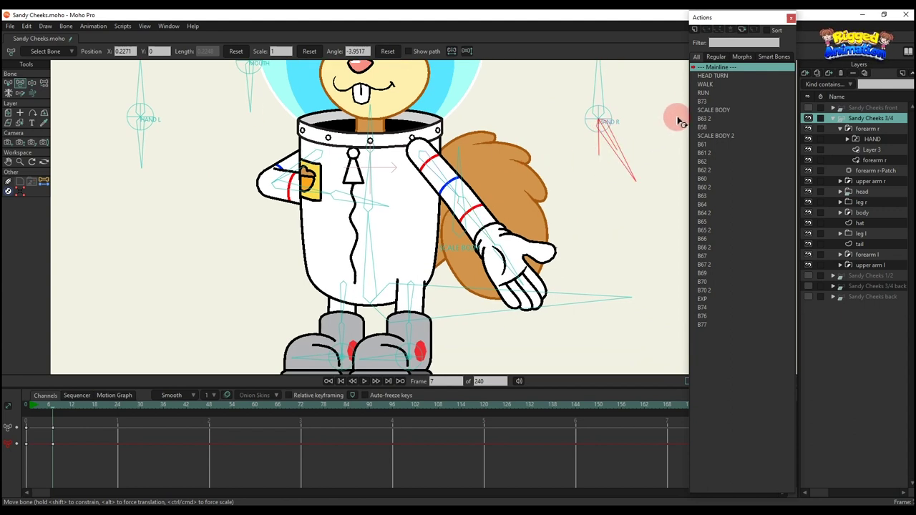
drag(496, 205, 409, 218)
scroll(410, 218, down, 1)
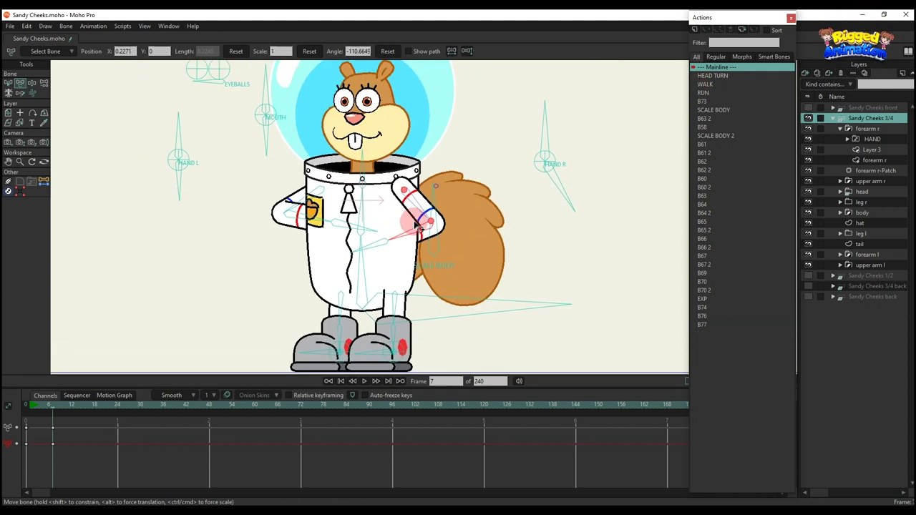
- Adjust both upper arm bones to refine the pose with the hands behind the torso
click(292, 237)
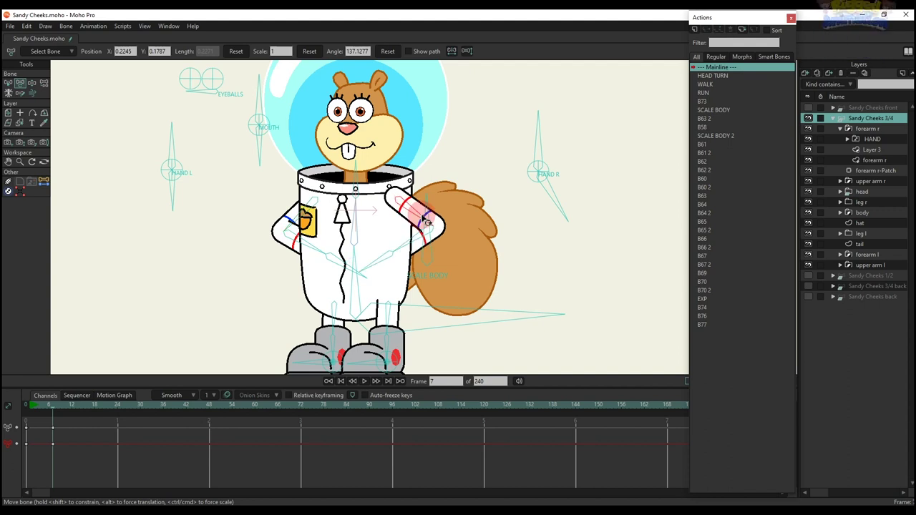
click(422, 218)
scroll(420, 219, down, 2)
scroll(408, 261, up, 2)
scroll(435, 235, down, 1)
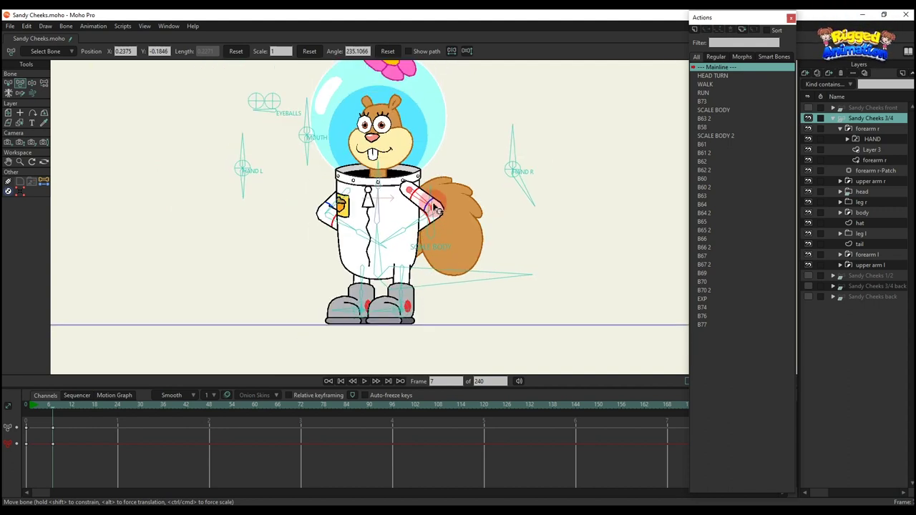
- Rotate the SCALE BODY bone to test the body scaling and delete the pose's keyframes
drag(432, 207, 412, 251)
scroll(430, 201, down, 2)
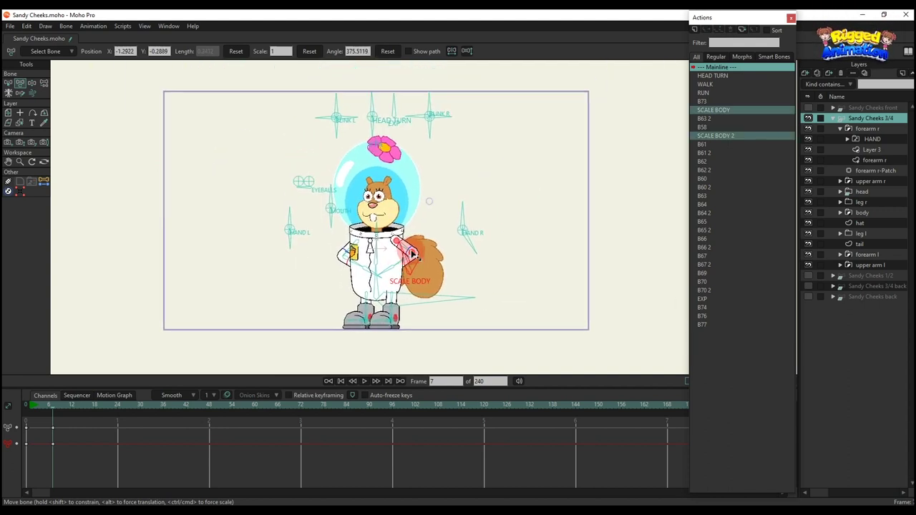
scroll(413, 254, up, 1)
scroll(393, 249, down, 2)
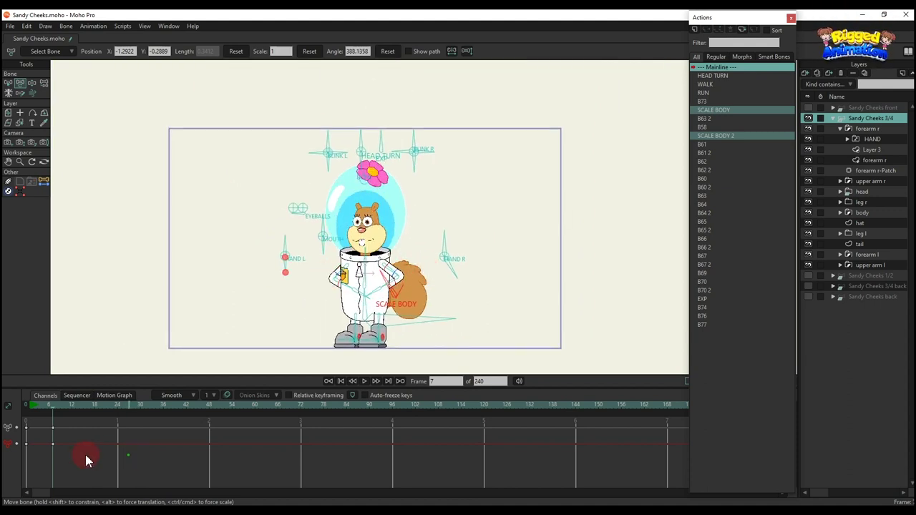
drag(86, 455, 39, 422)
key(Delete)
- Bend the torso bones of the 3/4 view to test the body lean and delete the resulting keyframes
scroll(390, 320, up, 2)
scroll(354, 236, up, 2)
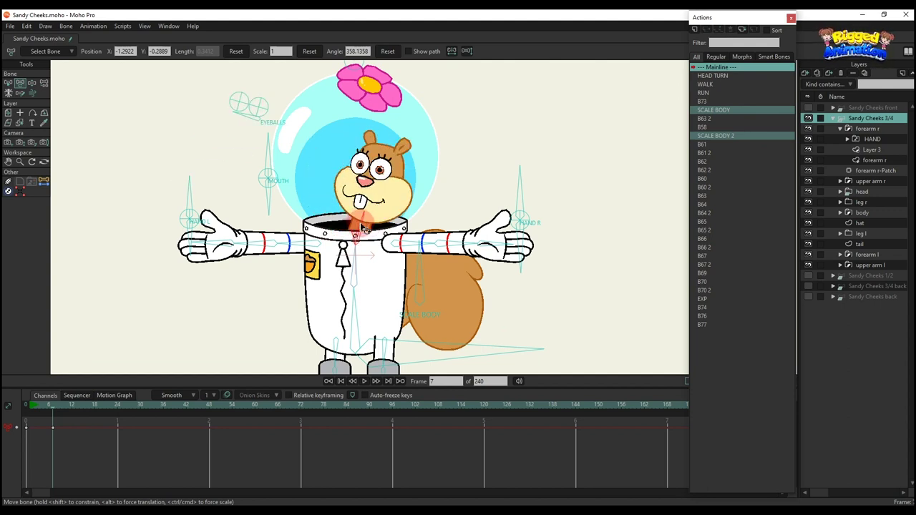
scroll(358, 246, down, 2)
mouse_move(358, 249)
mouse_down()
mouse_move(351, 254)
mouse_move(386, 251)
mouse_move(351, 251)
mouse_move(362, 247)
mouse_up()
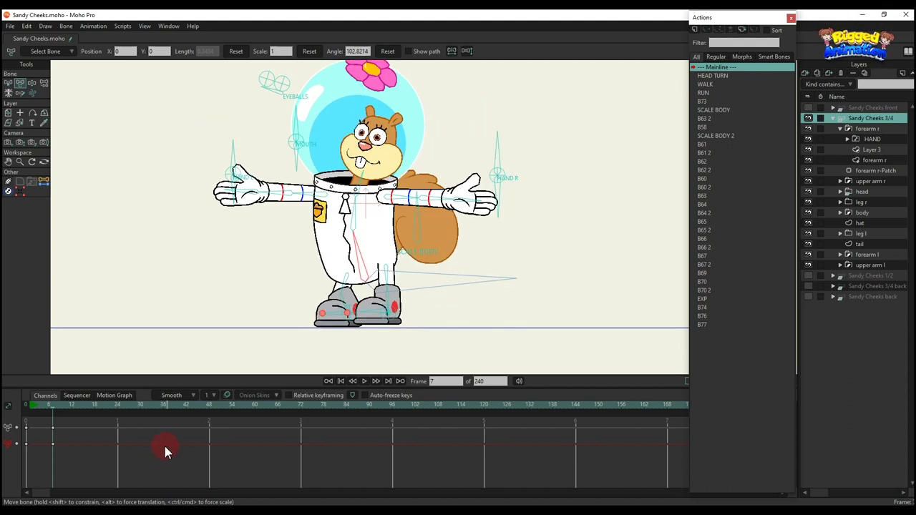
drag(164, 447, 10, 371)
key(Delete)
scroll(317, 268, down, 3)
drag(330, 249, 336, 277)
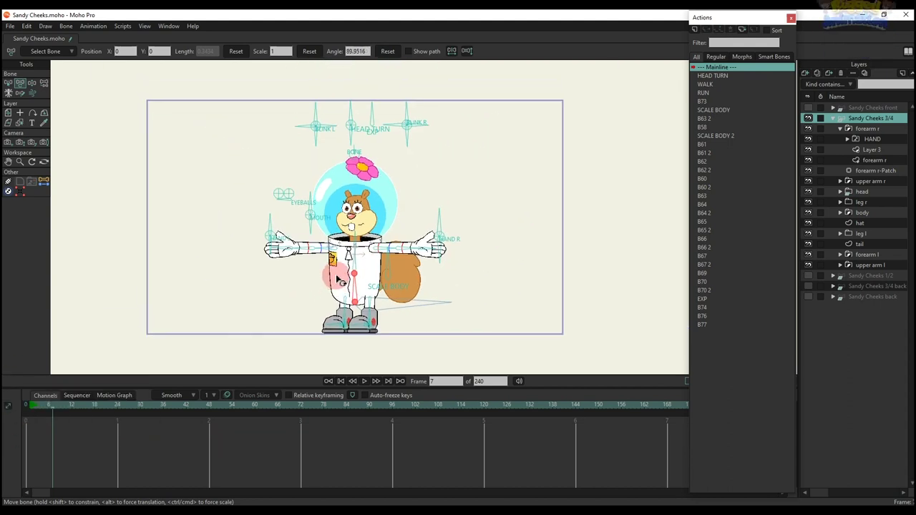
- Insert the WALK action at frame 7 and play back the walk cycle
click(711, 84)
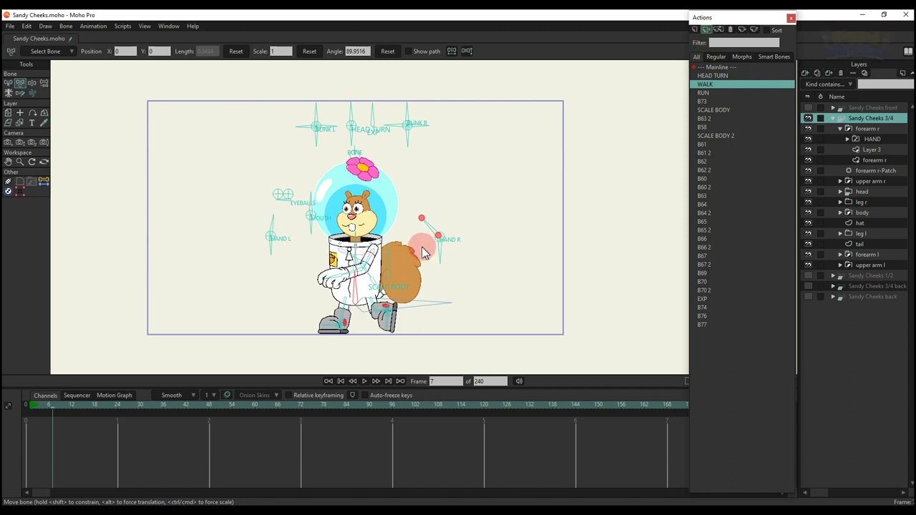
scroll(402, 274, up, 1)
key(space)
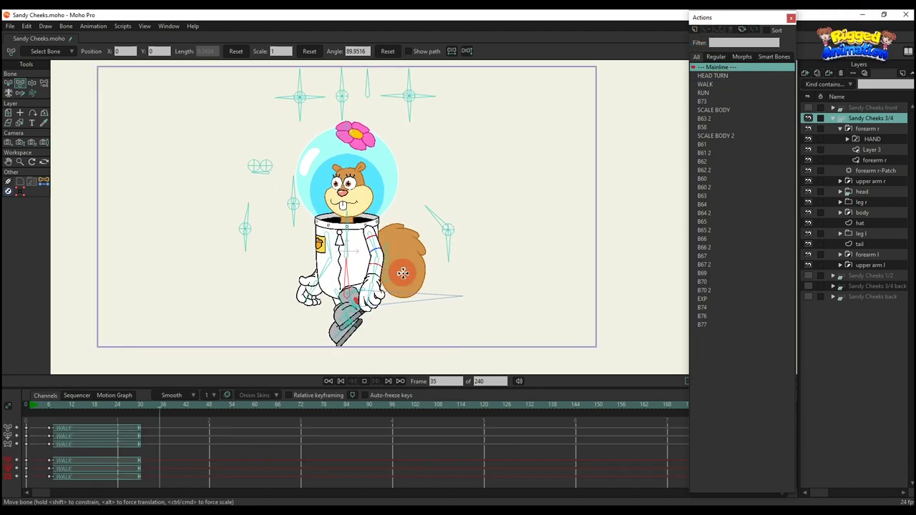
key(space)
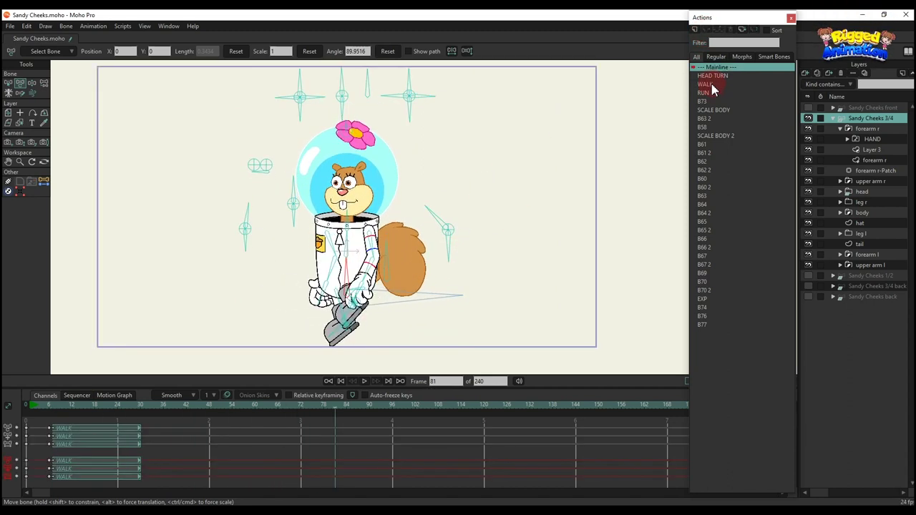
- Insert the RUN action at frame 81 and play back the run cycle
click(704, 93)
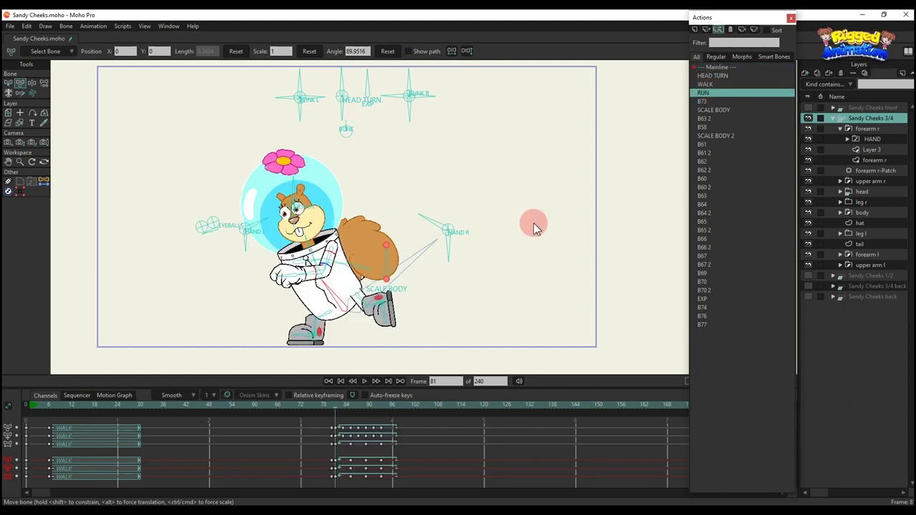
key(space)
scroll(534, 223, down, 1)
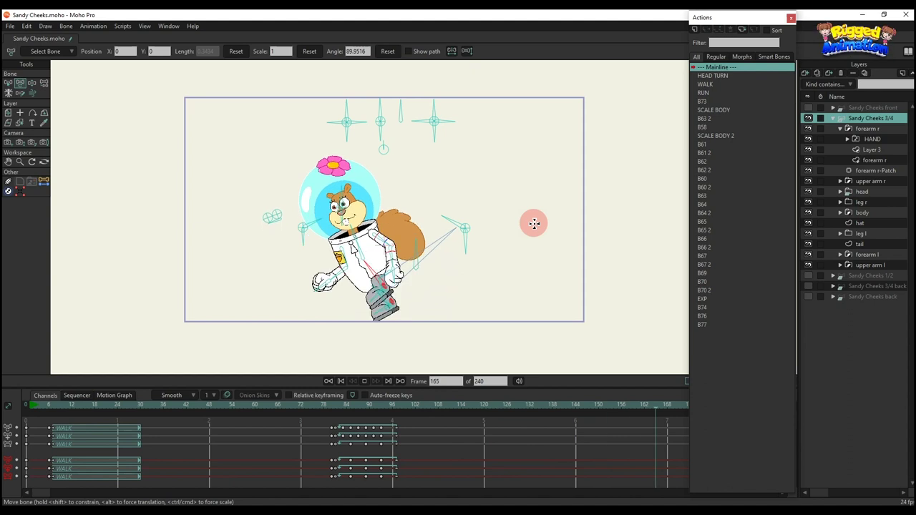
key(space)
- Return to frame 0, replace the visible Sandy Cheeks 3/4 layer with Sandy Cheeks 1/2, and make it active at frame 3
drag(49, 406, 25, 406)
click(833, 119)
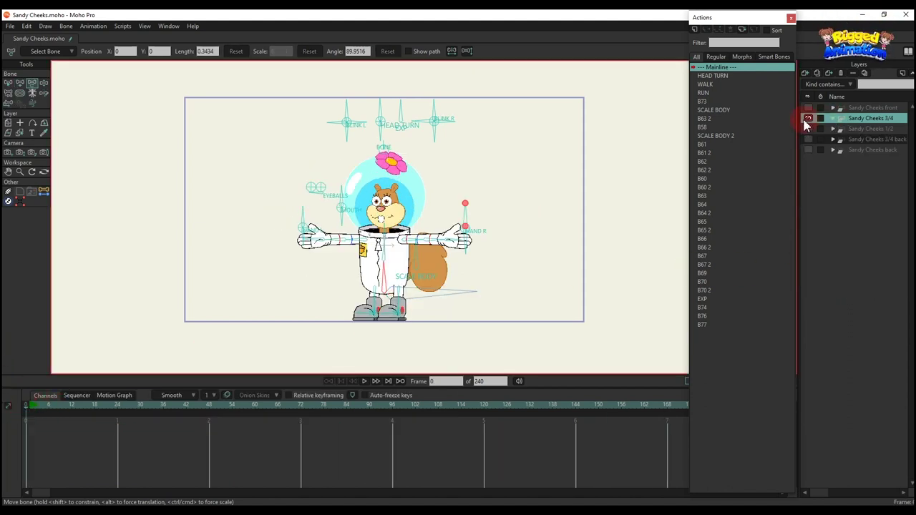
click(808, 119)
click(807, 128)
click(848, 130)
click(37, 406)
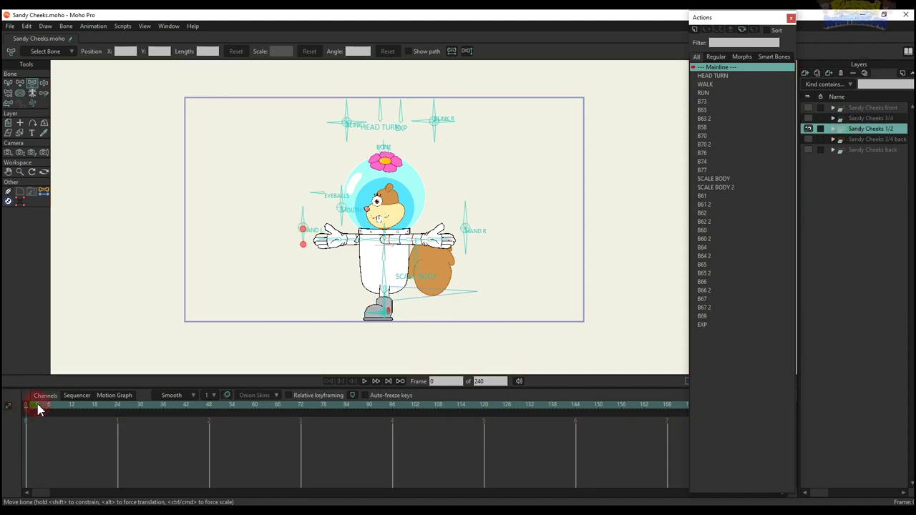
- Rotate the HEAD TURN and BLINK L bones to test the side view's head and eyelid, resetting the blink bone's angle
scroll(366, 132, up, 4)
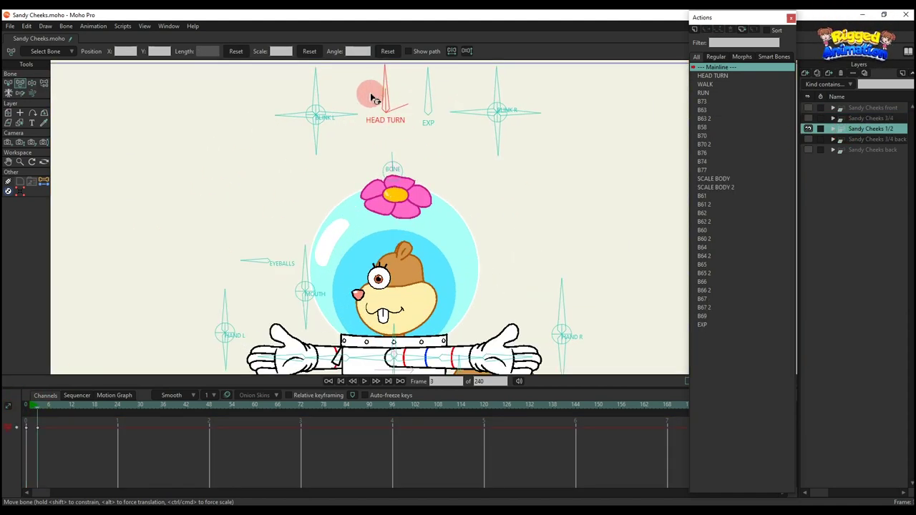
drag(381, 91, 379, 59)
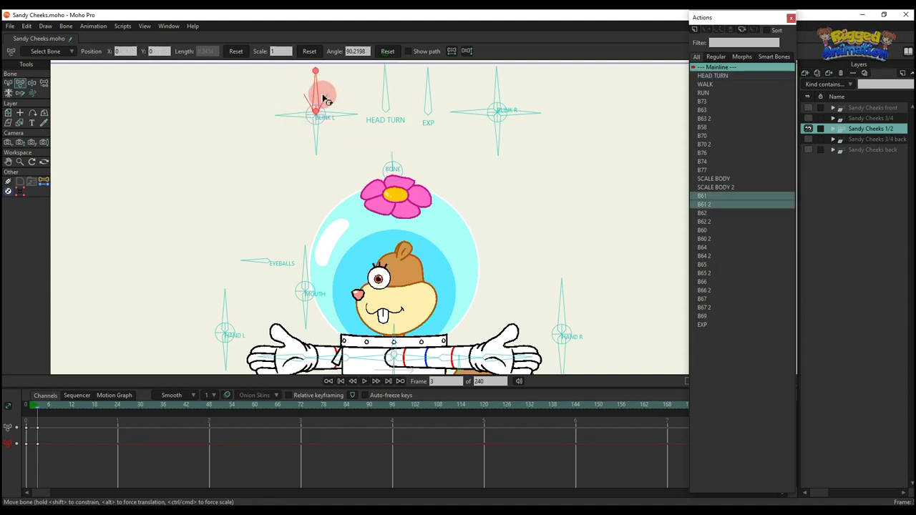
drag(323, 96, 379, 92)
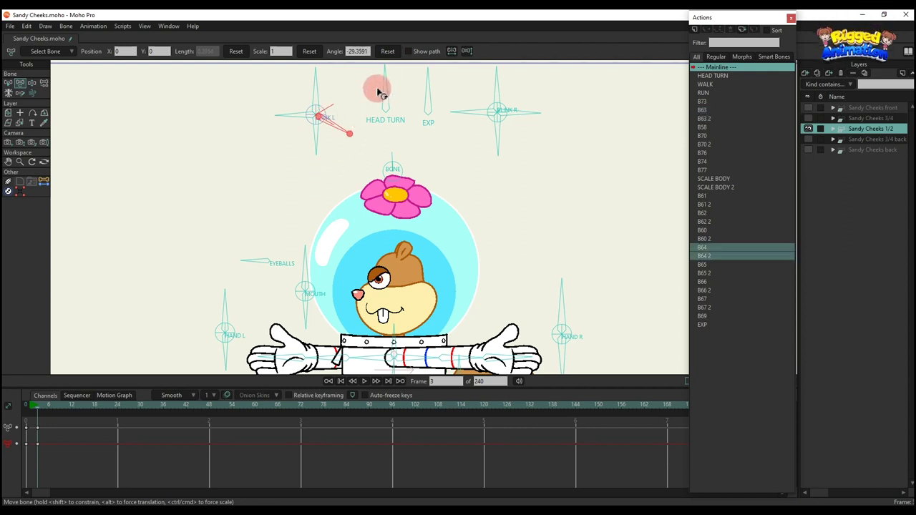
click(391, 54)
- Rotate each BLINK R bone in turn, resetting its angle between tests, and delete the keyframes
drag(511, 83, 533, 152)
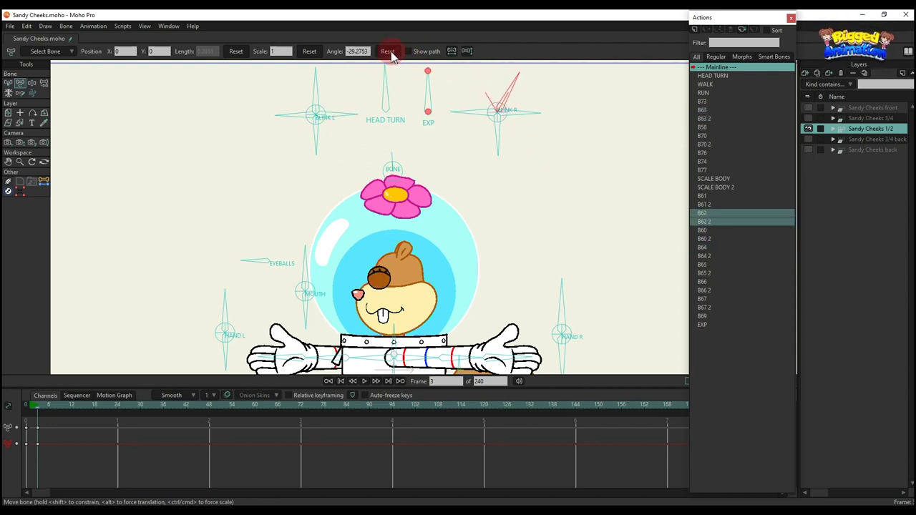
click(391, 54)
drag(472, 113, 427, 53)
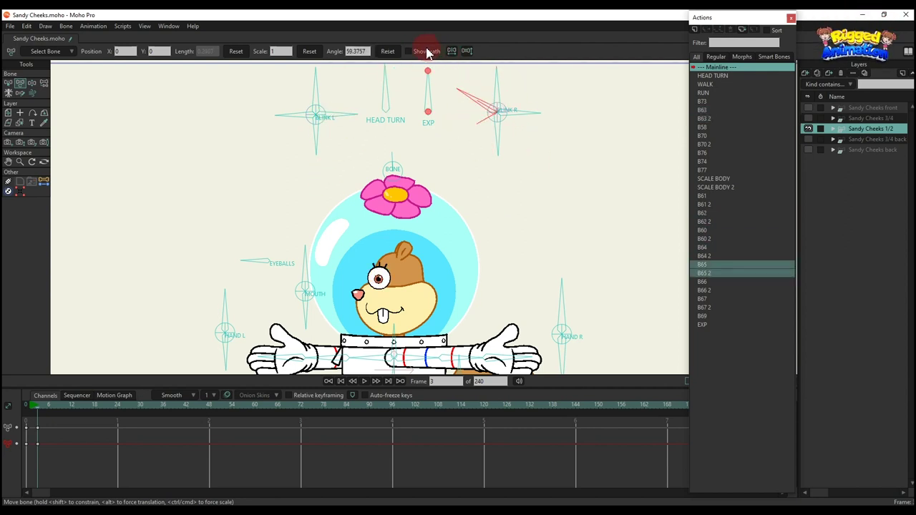
click(391, 55)
drag(495, 136, 403, 153)
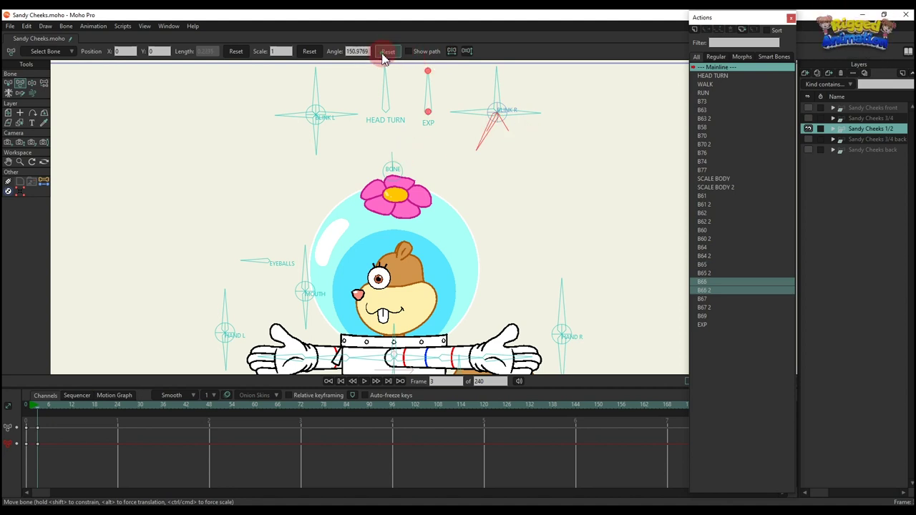
drag(516, 104, 515, 168)
drag(107, 425, 23, 444)
key(Delete)
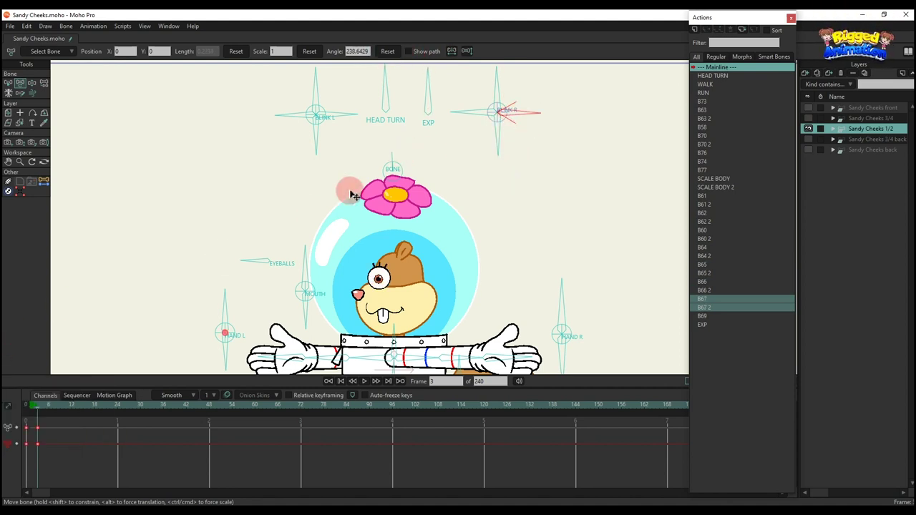
- Rotate the EXP bone through the star, heart and bloodshot eye expressions up to frame 115 and delete the keyframes
drag(429, 93, 400, 99)
key(space)
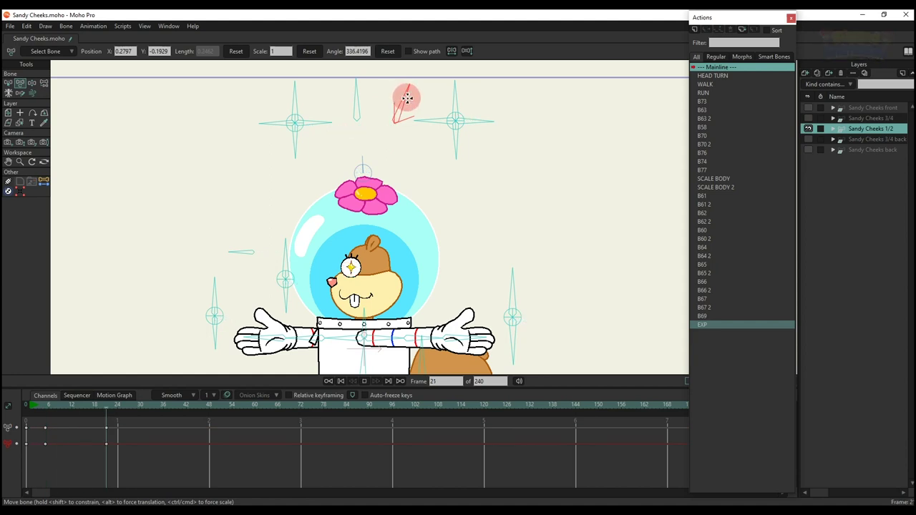
key(space)
scroll(405, 109, up, 2)
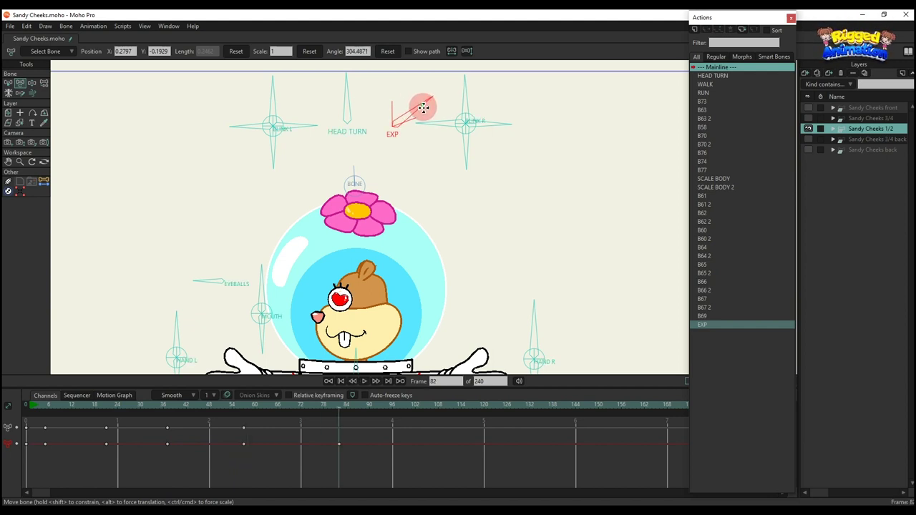
drag(427, 115, 429, 118)
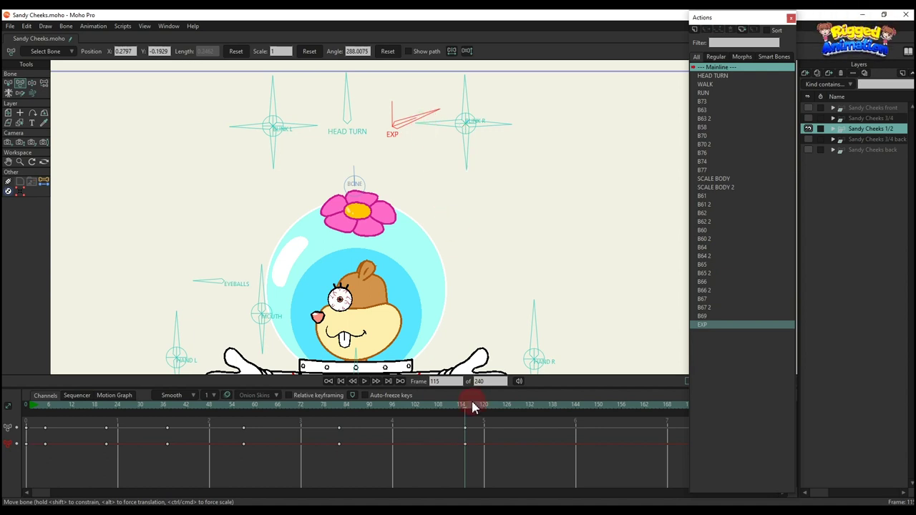
drag(503, 462, 3, 369)
key(Delete)
- Test the BONE control above the flower at frame 11 and delete its keyframes
click(67, 405)
scroll(422, 212, down, 2)
drag(423, 211, 272, 154)
scroll(449, 155, down, 2)
drag(87, 465, 28, 389)
key(Delete)
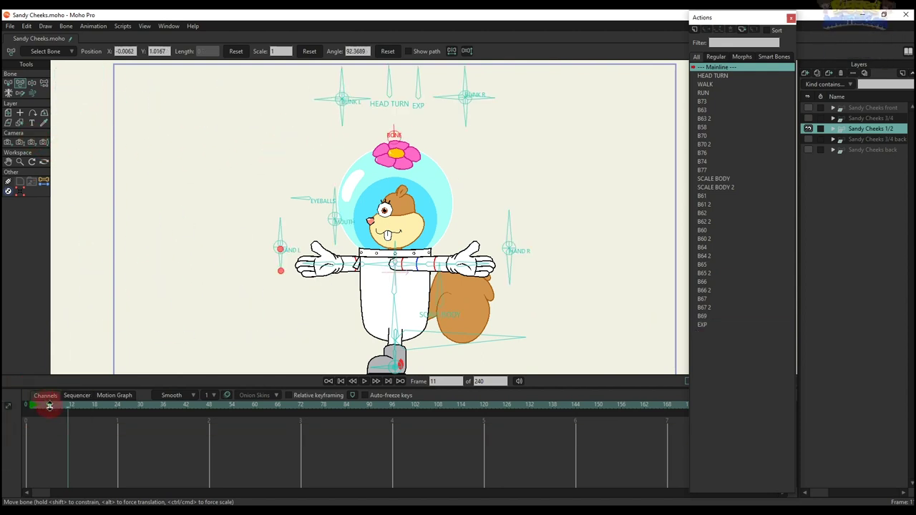
- Move the EYEBALLS bone at frame 6 to test the pupil's movement and delete its keyframes
scroll(334, 220, up, 3)
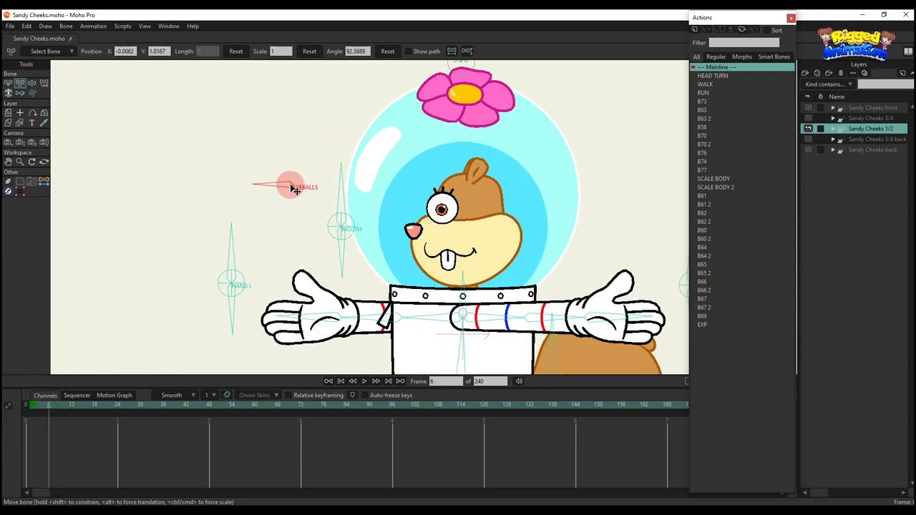
drag(293, 184, 294, 188)
drag(91, 463, 3, 348)
key(Delete)
- Rotate the MOUTH bones to test the side view's mouth shapes and delete the keyframes
drag(341, 195, 317, 163)
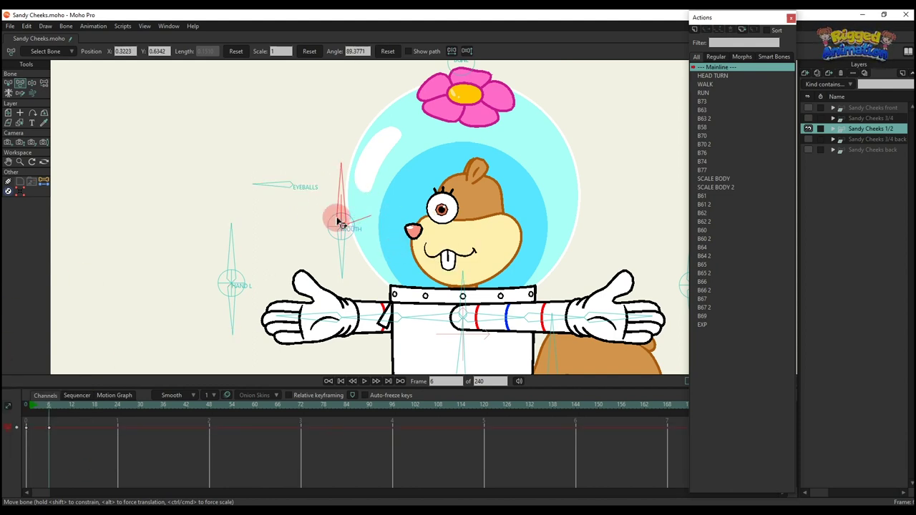
drag(342, 259, 366, 195)
key(space)
drag(356, 229, 361, 264)
drag(134, 458, 8, 367)
key(Delete)
- Rotate the HAND L and HAND R bones at frame 15 to test the hand shapes
scroll(383, 252, down, 3)
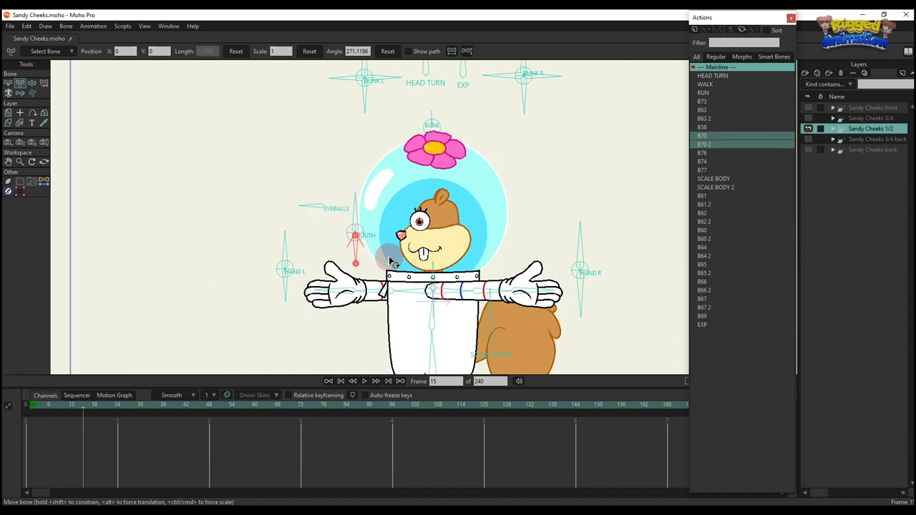
drag(389, 259, 359, 219)
scroll(259, 201, up, 1)
drag(258, 209, 221, 192)
drag(604, 203, 511, 241)
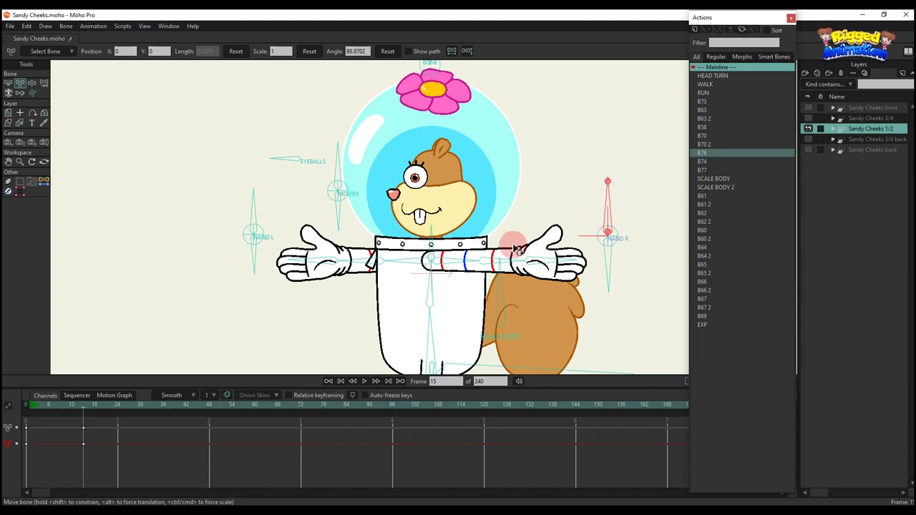
- Raise the HAND R side forearm, rotate the lower HAND R bone, and bend that arm behind the torso
scroll(442, 176, up, 2)
drag(476, 206, 463, 175)
scroll(464, 175, down, 1)
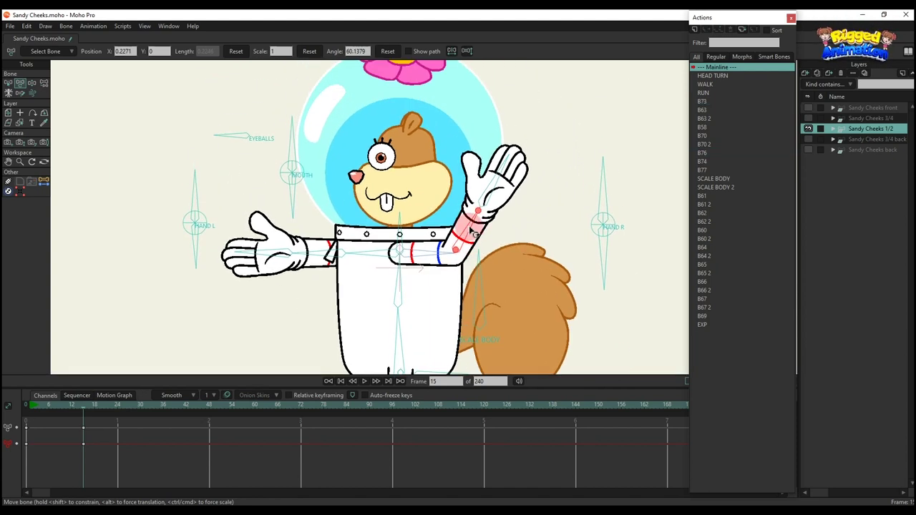
drag(406, 257, 478, 323)
drag(602, 248, 657, 229)
drag(480, 306, 451, 308)
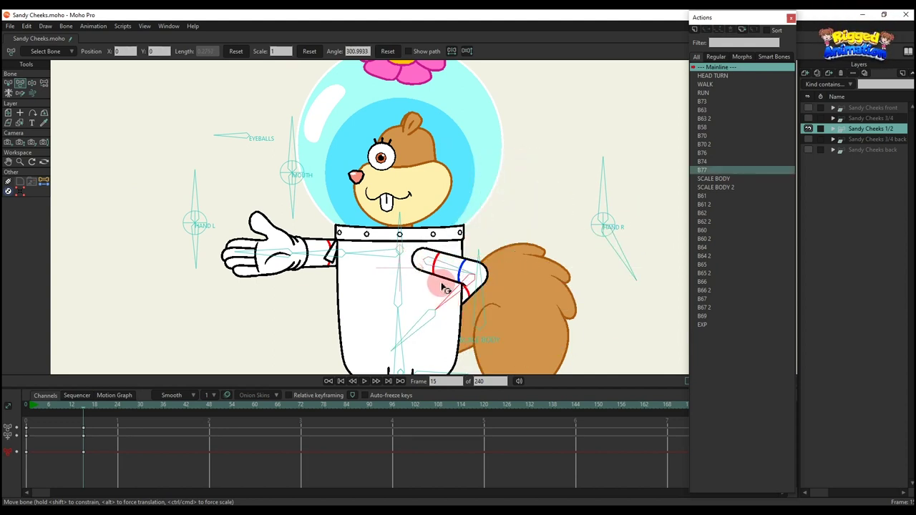
- Bend the HAND L side arm behind the torso and delete the arm pose's keyframes
scroll(443, 287, down, 3)
drag(398, 274, 420, 301)
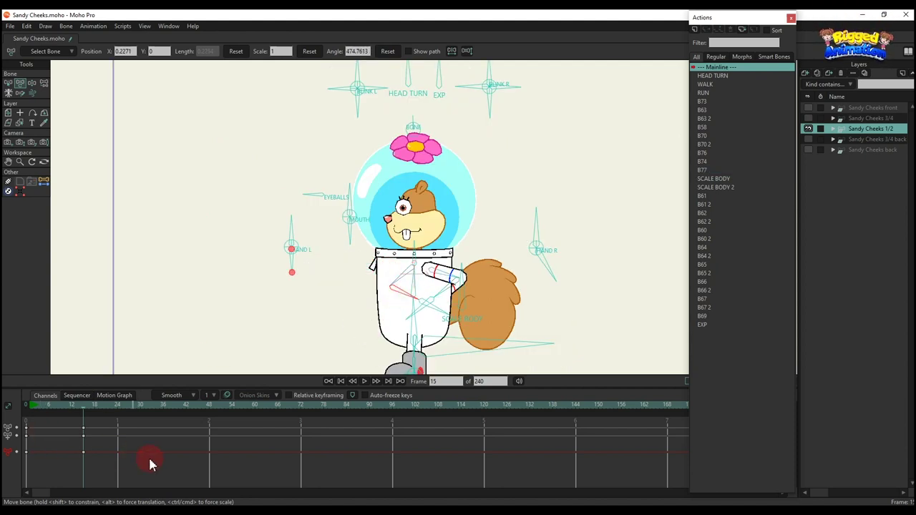
drag(150, 458, 4, 387)
key(Delete)
- Lower the HAND L side arm beside the body and rotate the lower HAND L bone to change the hand
scroll(280, 324, up, 4)
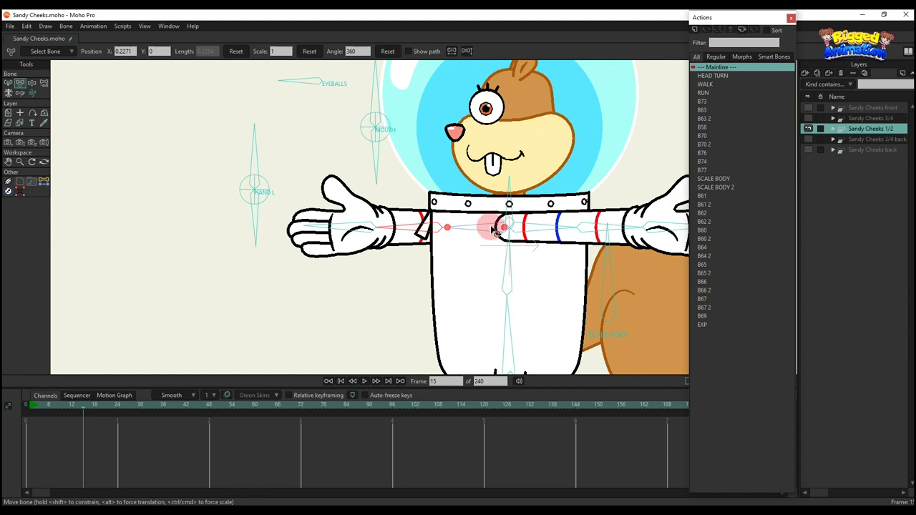
drag(496, 232, 419, 266)
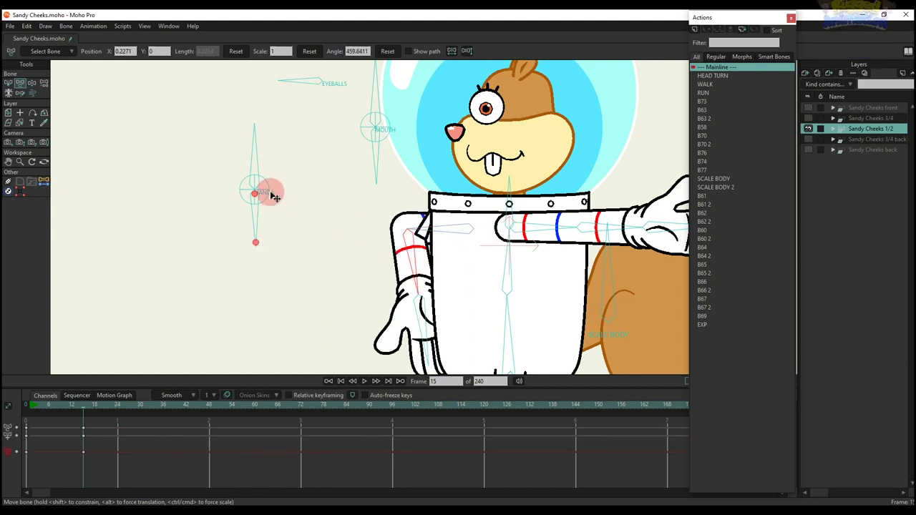
drag(263, 220, 188, 213)
mouse_move(419, 263)
mouse_down()
mouse_move(452, 267)
mouse_move(466, 257)
mouse_move(432, 266)
mouse_up()
- Cross the HAND R side arm over the tilted torso and delete the pose's keyframes
scroll(479, 247, down, 2)
drag(563, 236, 492, 264)
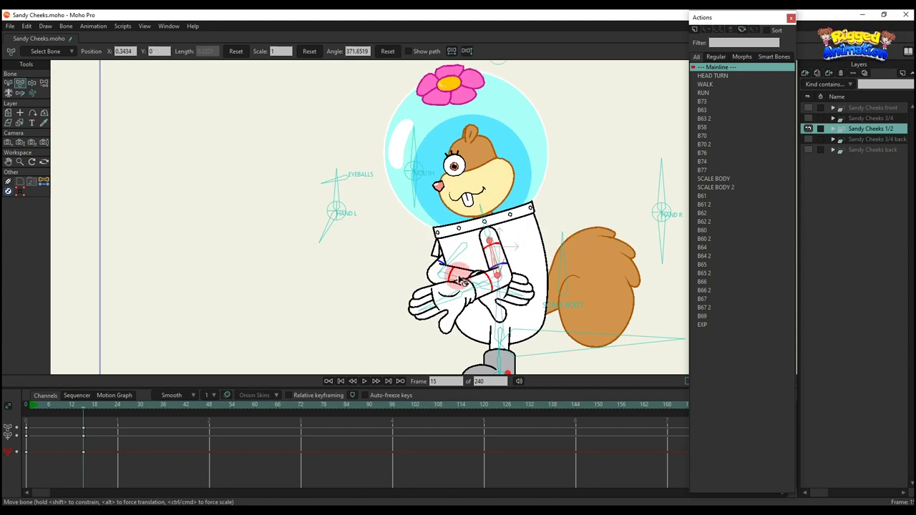
scroll(460, 279, down, 3)
drag(77, 463, 156, 358)
key(Delete)
- Rotate the side view's SCALE BODY bone to test the body scaling and delete its keyframes
scroll(375, 242, up, 1)
drag(524, 266, 434, 256)
drag(73, 461, 168, 400)
key(Delete)
- Test the long bone at the base of the torso to move the body and delete its keyframes
scroll(409, 300, down, 3)
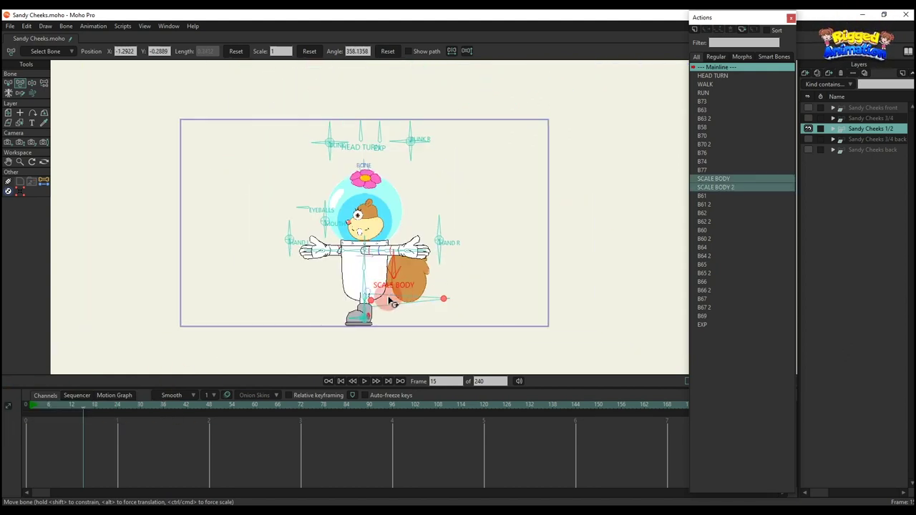
scroll(387, 300, up, 1)
drag(369, 301, 367, 251)
drag(182, 449, 6, 372)
key(Delete)
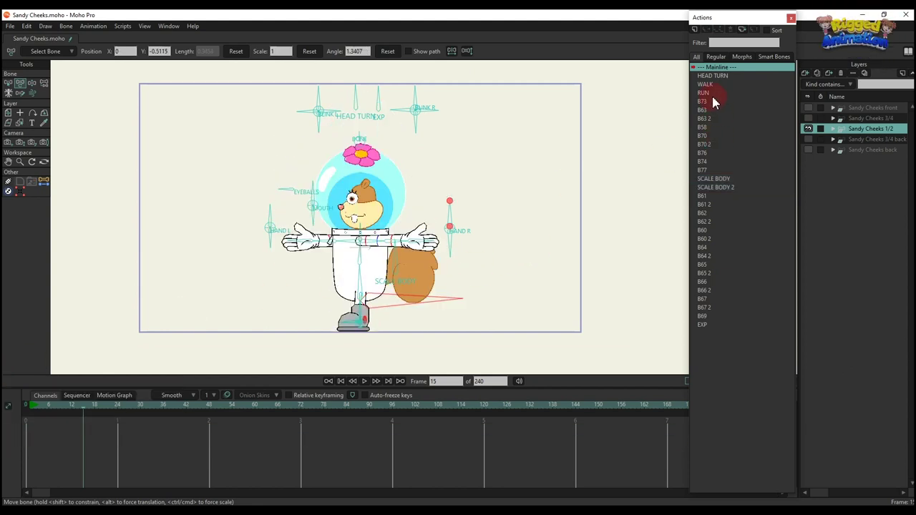
- Insert the side view's WALK action at frame 15 and play back the animation
click(705, 83)
click(706, 31)
click(488, 129)
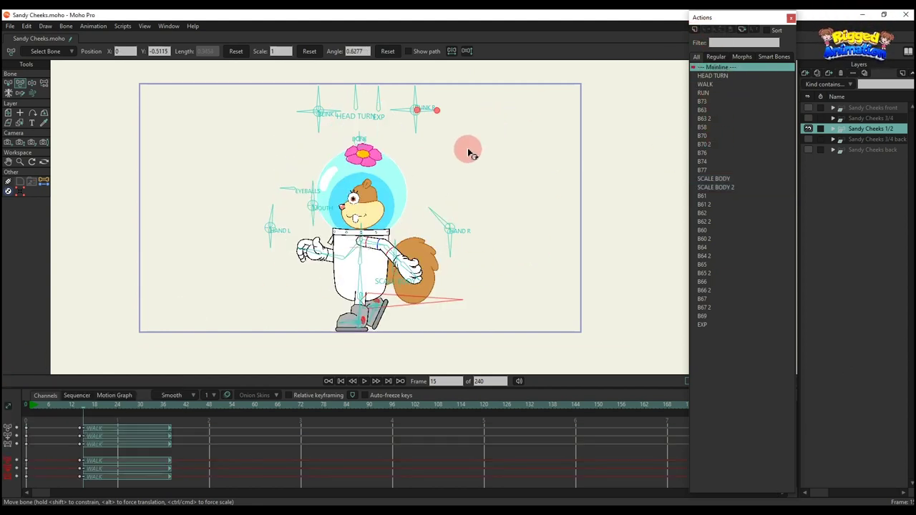
key(space)
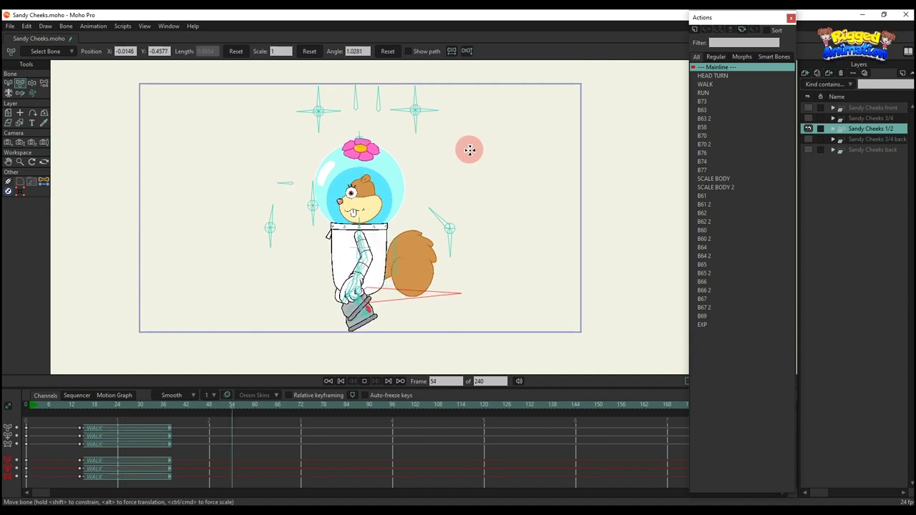
key(space)
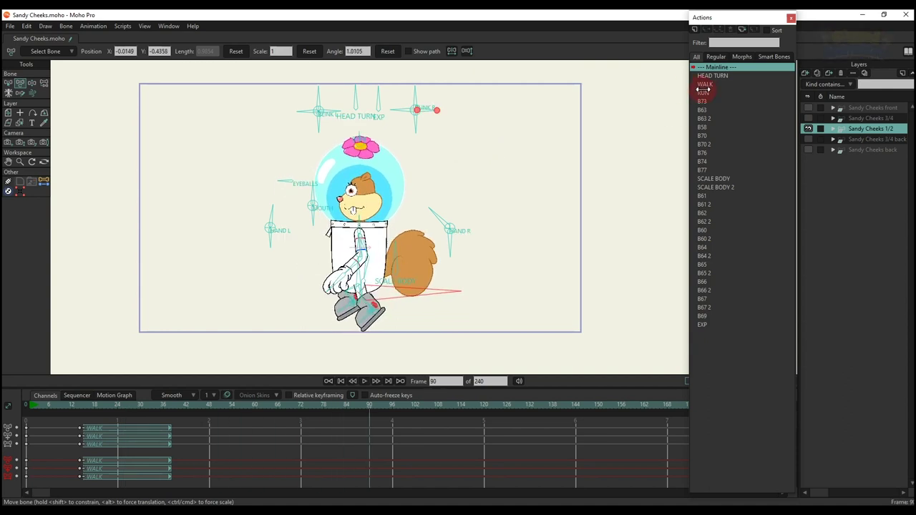
- Test the side view's RUN action from frame 90 in playback and delete the keyframes of both inserted actions
click(704, 93)
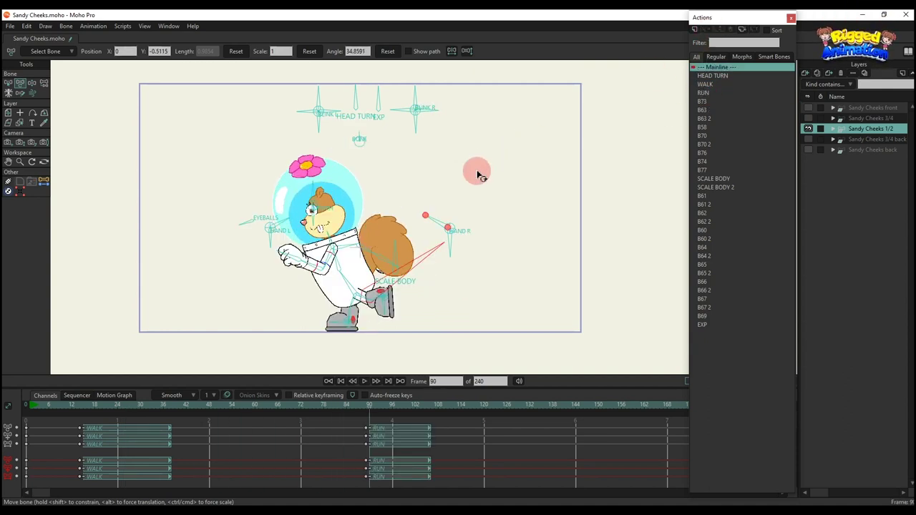
key(space)
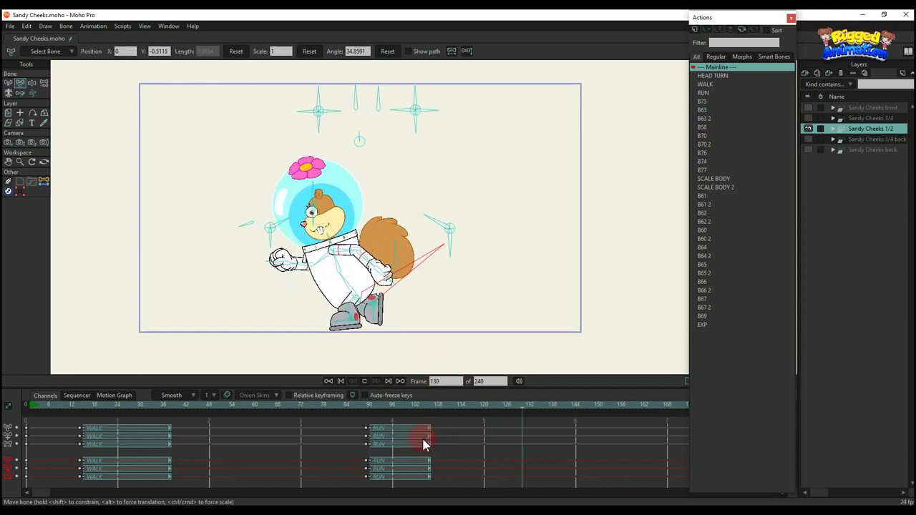
key(space)
drag(461, 473, 51, 400)
key(Delete)
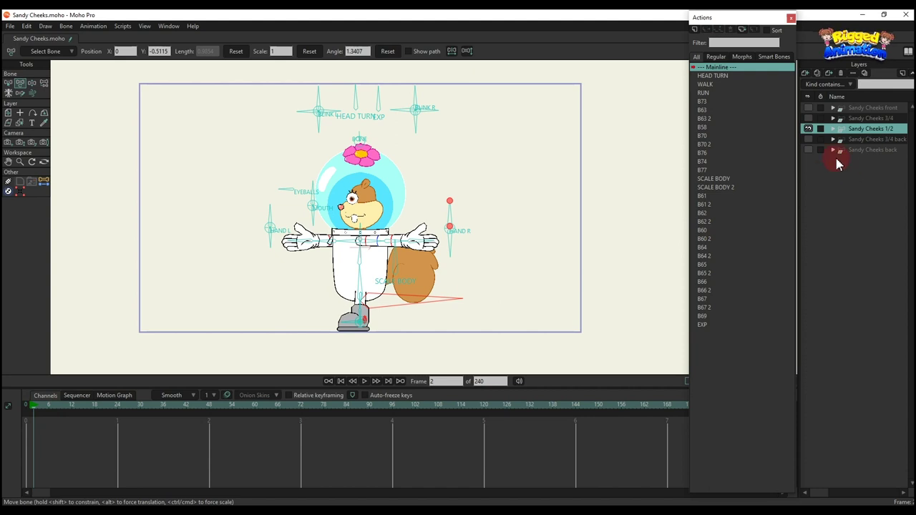
- Hide the Sandy Cheeks 1/2 layer, then show and select the Sandy Cheeks 3/4 back layer
click(808, 128)
click(808, 139)
click(850, 140)
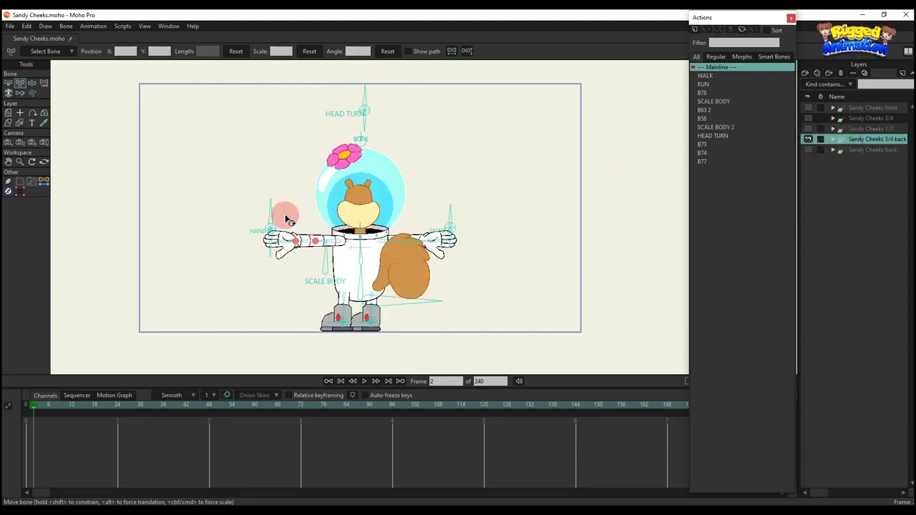
- Rotate the HEAD TURN bones of the 3/4 back view to test the head movement
scroll(358, 128, up, 2)
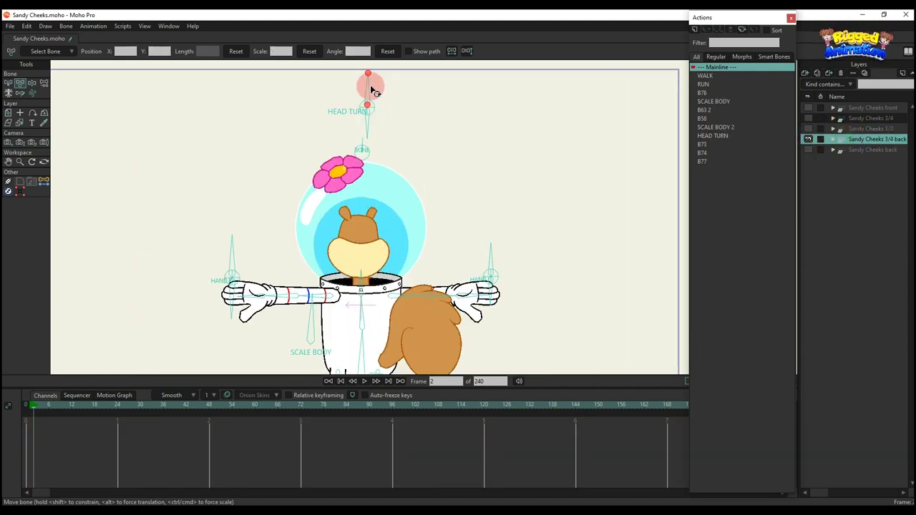
scroll(375, 97, up, 1)
drag(355, 115, 395, 157)
scroll(362, 239, down, 2)
drag(361, 241, 362, 193)
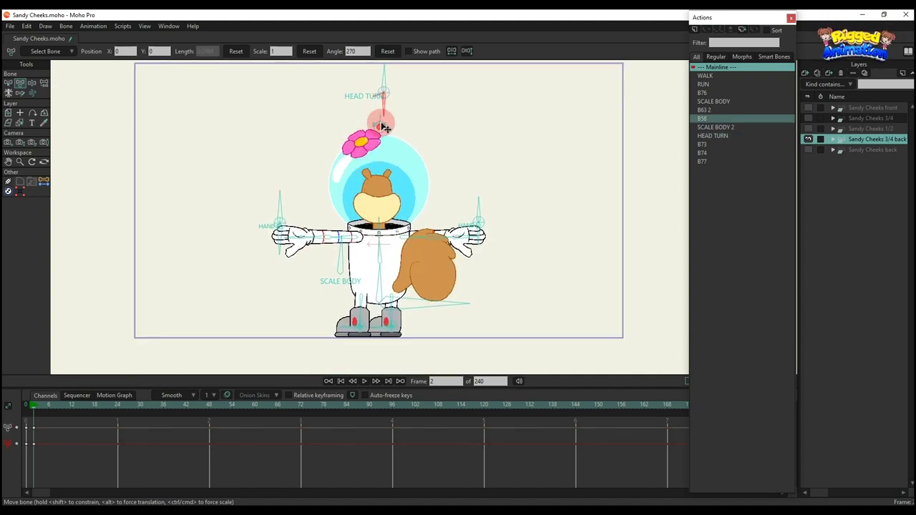
- Move the BONE control with its attached controls sideways and delete the keyframes of the 3/4 back view
mouse_move(384, 128)
mouse_down()
mouse_move(511, 119)
mouse_move(201, 133)
mouse_up()
drag(93, 471, 6, 402)
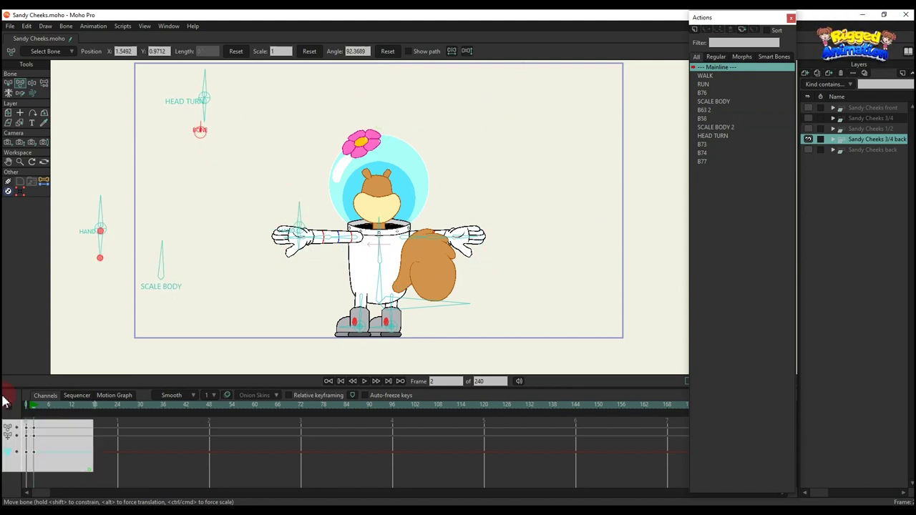
key(Delete)
- Rotate the 3/4 back view's SCALE BODY bone to test the body scaling and undo the change
scroll(445, 259, up, 2)
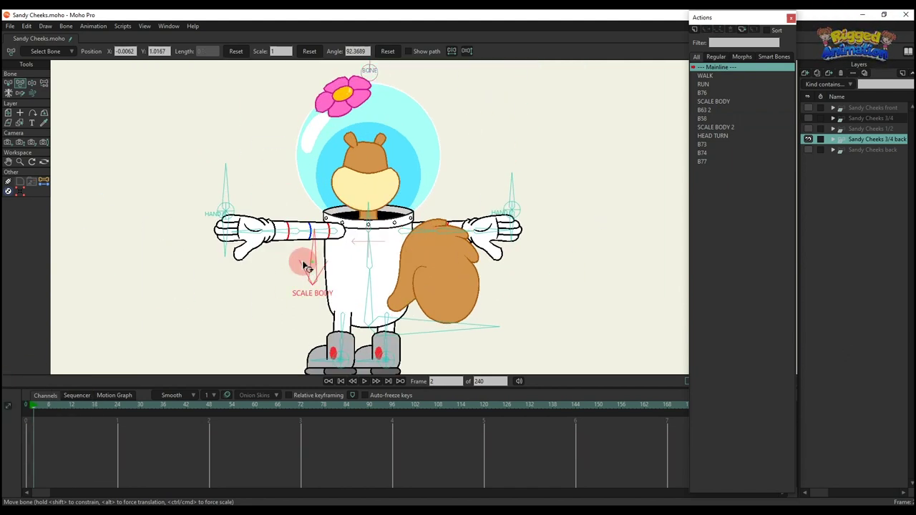
drag(306, 267, 347, 259)
key(ctrl+z)
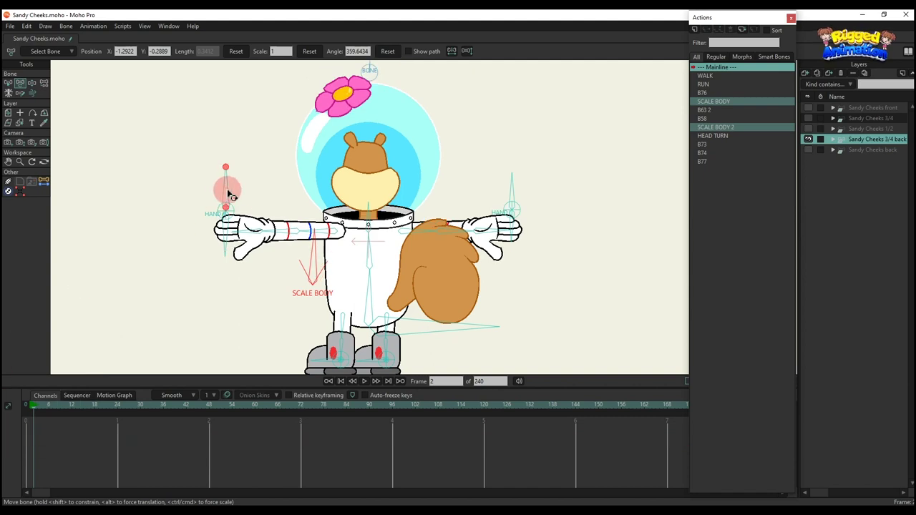
- Rotate the upper HAND bones on both sides of the 3/4 back view to test the hands
drag(227, 193, 182, 152)
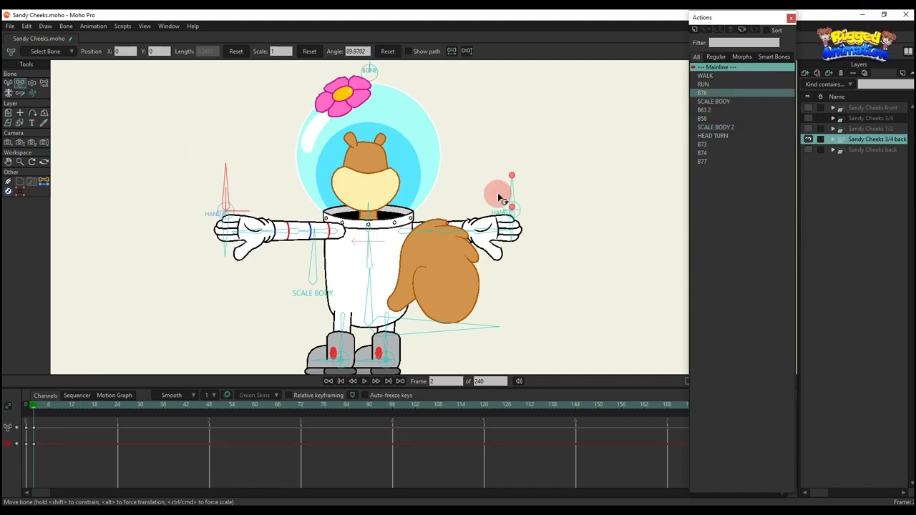
drag(512, 192, 580, 153)
- Bend both arms of the 3/4 back view so the hands meet over the torso, and delete the pose's keyframes
scroll(306, 238, up, 2)
drag(307, 238, 127, 206)
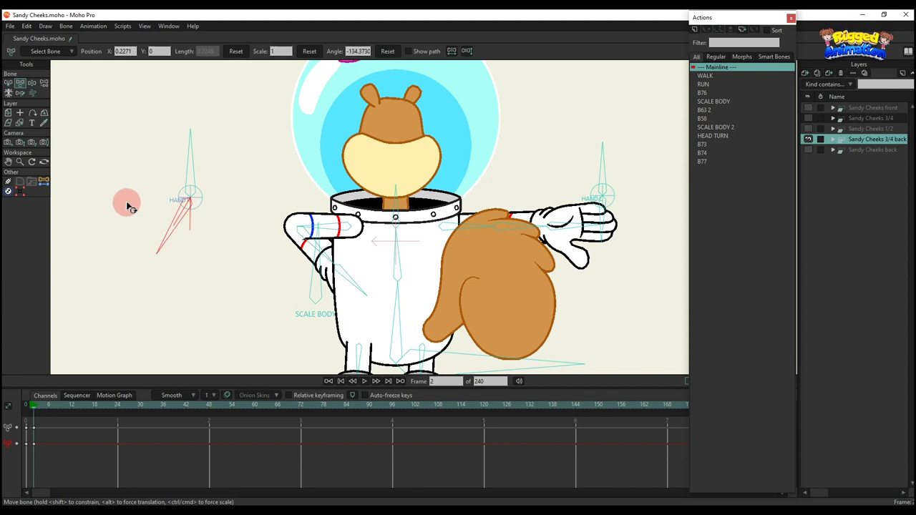
drag(326, 235, 299, 248)
drag(511, 246, 365, 247)
click(601, 189)
drag(302, 243, 398, 253)
scroll(399, 252, down, 1)
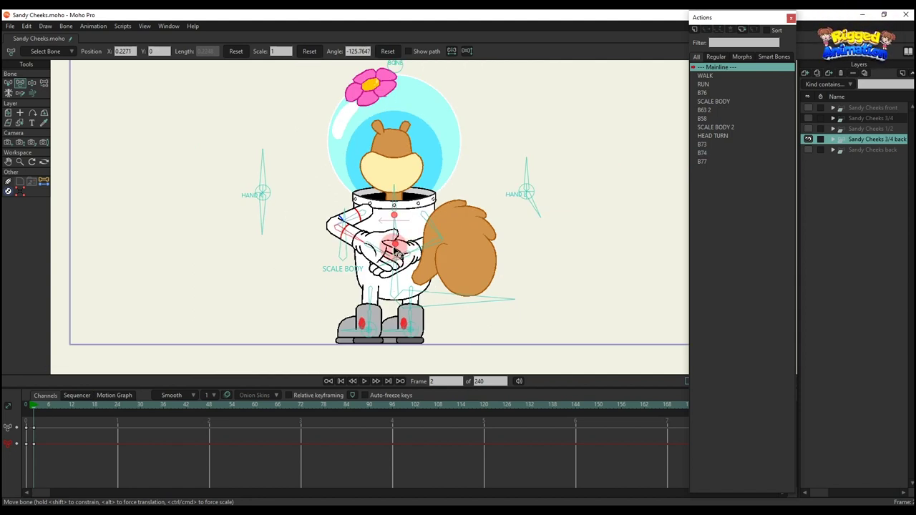
drag(121, 468, 6, 369)
key(Delete)
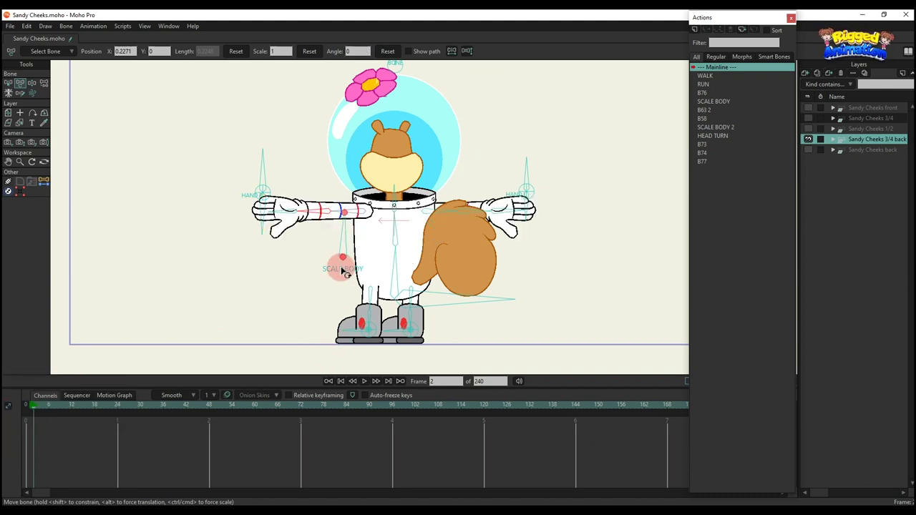
- Insert the 3/4 back view's WALK action at frame 2 and play back the animation
click(707, 76)
click(705, 30)
click(549, 100)
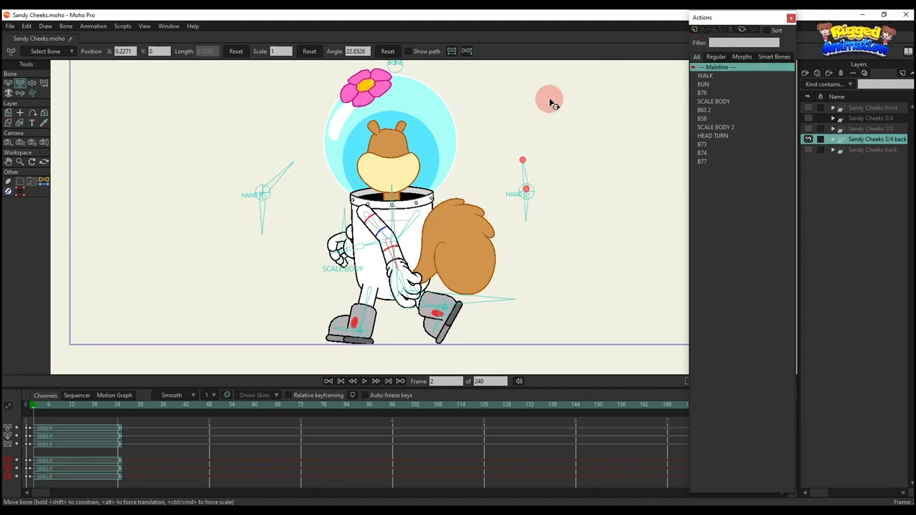
key(space)
scroll(475, 197, down, 2)
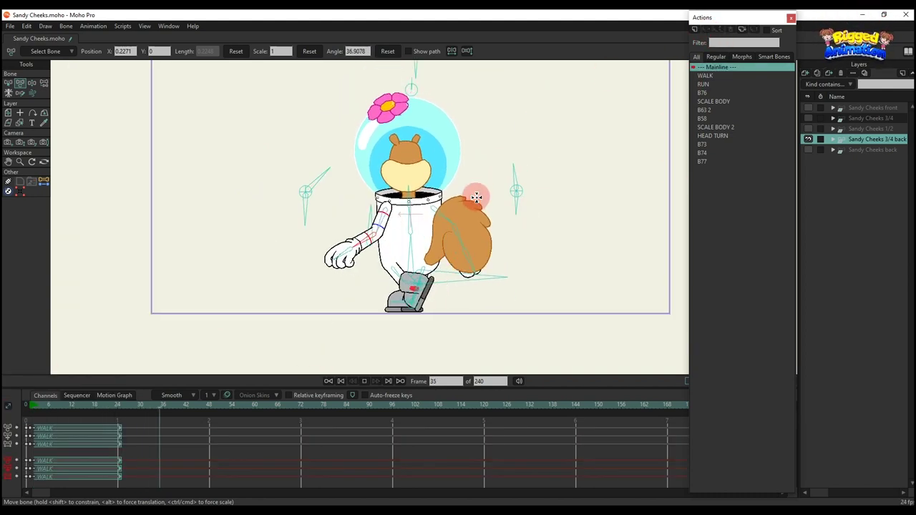
drag(476, 197, 469, 244)
scroll(469, 244, up, 1)
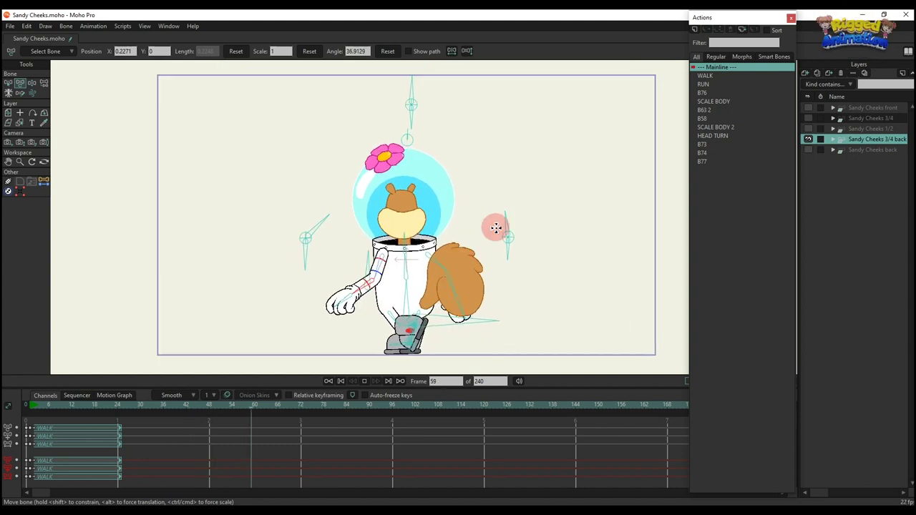
- Insert the 3/4 back view's RUN action at frame 65 and play back the run
click(705, 85)
click(706, 32)
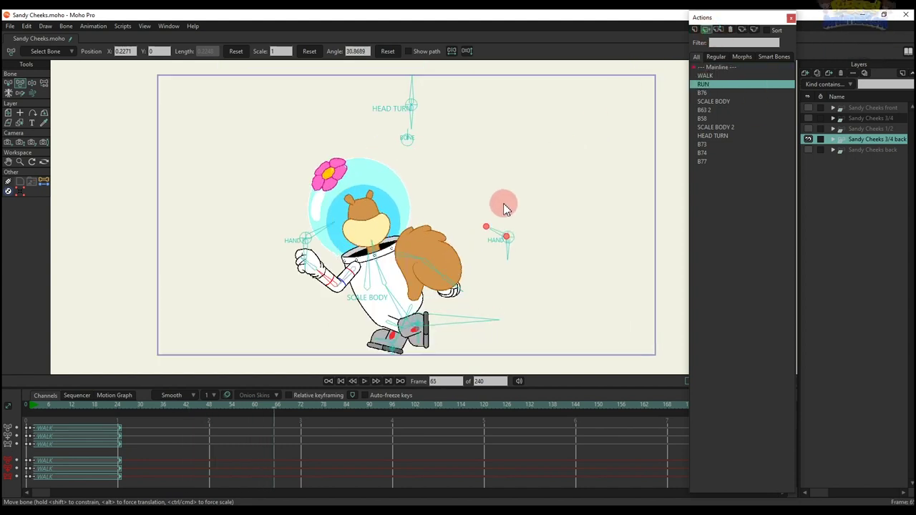
key(space)
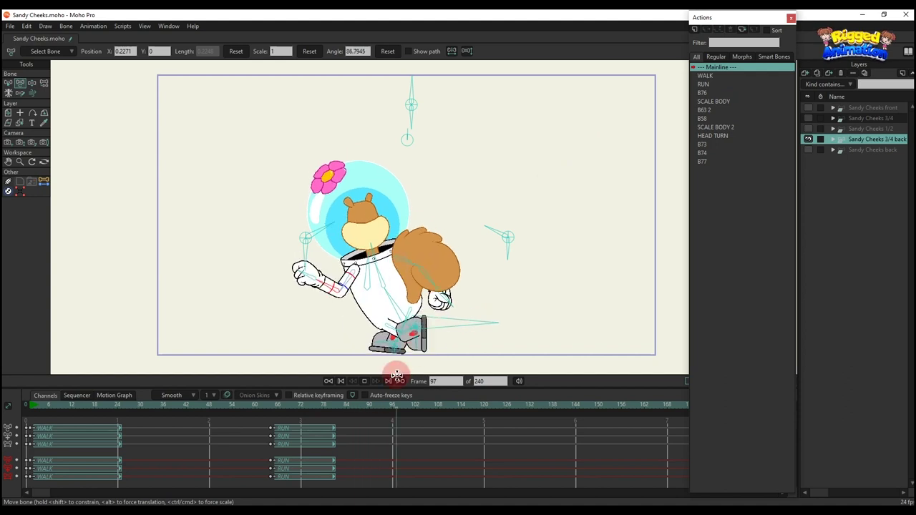
key(space)
- Undo the RUN and WALK insertions and return the timeline to frame 0
key(ctrl+z)
key(ctrl+z)
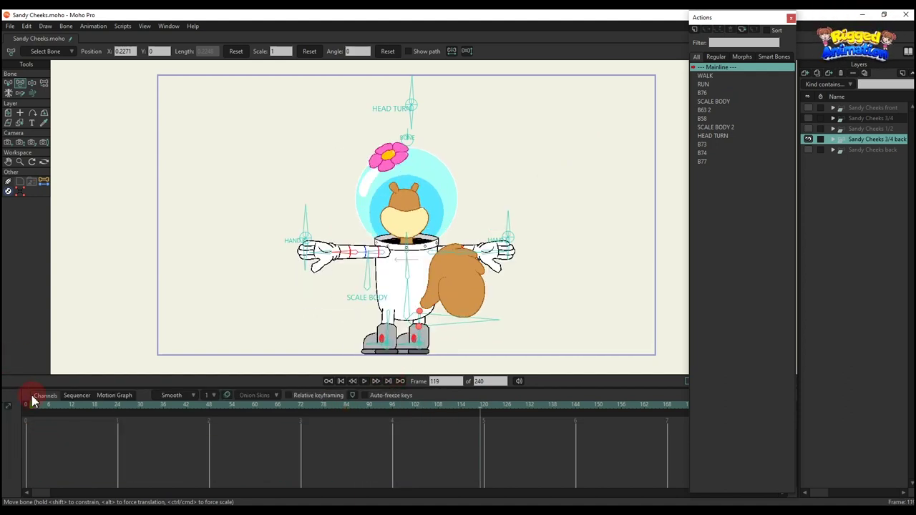
click(26, 405)
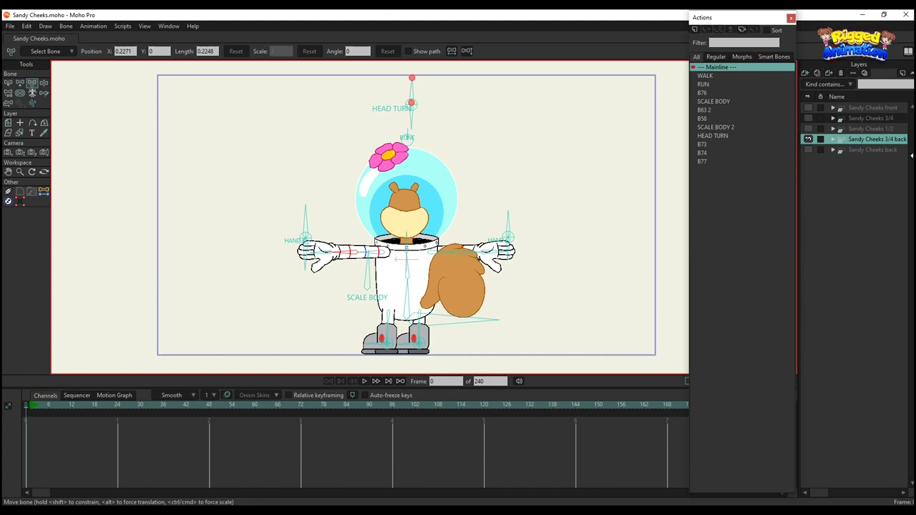
- Show the Sandy Cheeks back layer in place of the 3/4 back layer and go to frame 7
click(807, 150)
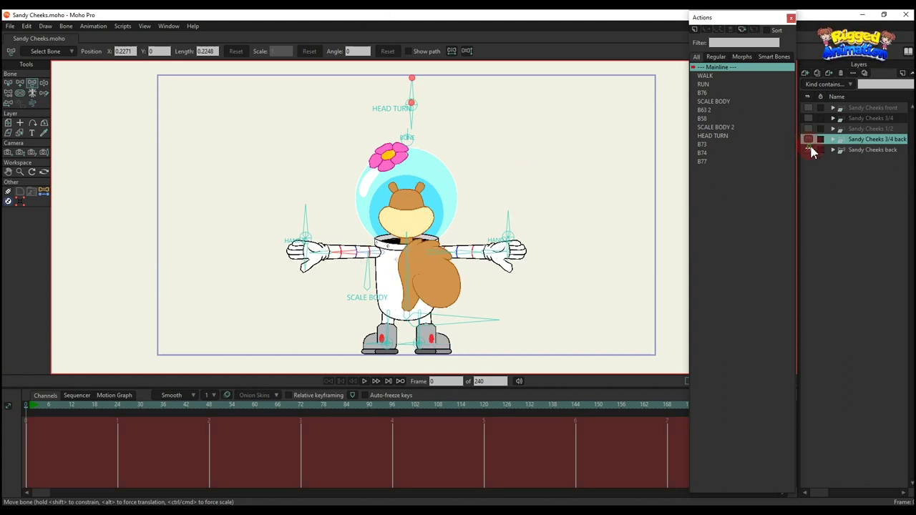
click(52, 411)
- Rotate the upper and lower HEAD TURN bones of the back view to test the head movement
scroll(420, 98, up, 2)
drag(419, 98, 400, 112)
scroll(400, 112, down, 1)
scroll(411, 126, up, 1)
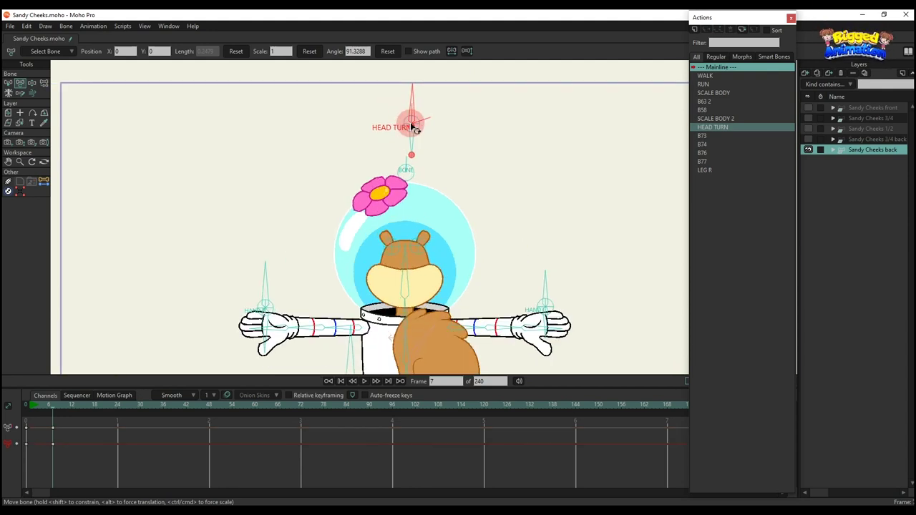
mouse_move(440, 134)
mouse_down()
mouse_move(369, 127)
mouse_move(441, 136)
mouse_up()
click(441, 136)
scroll(438, 136, down, 1)
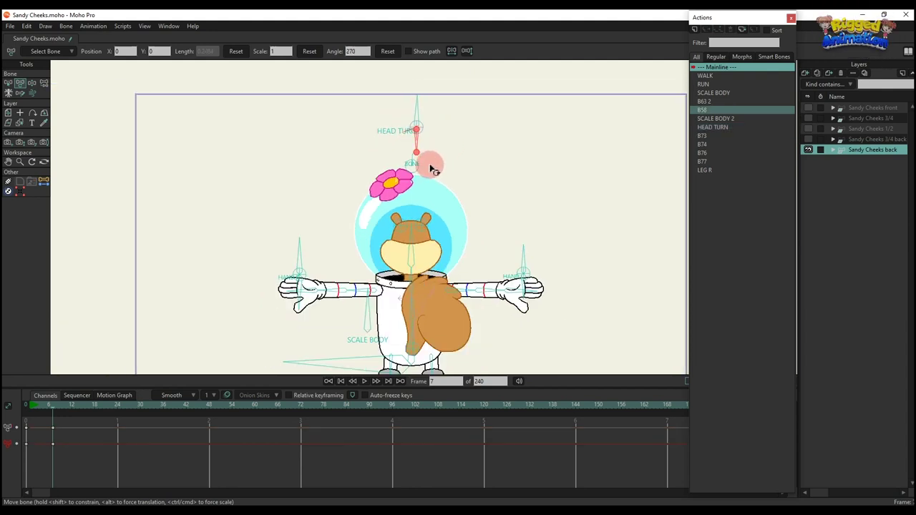
- Move the back view's BONE control and its attached controls away from the character and delete the keyframes
drag(429, 167, 215, 145)
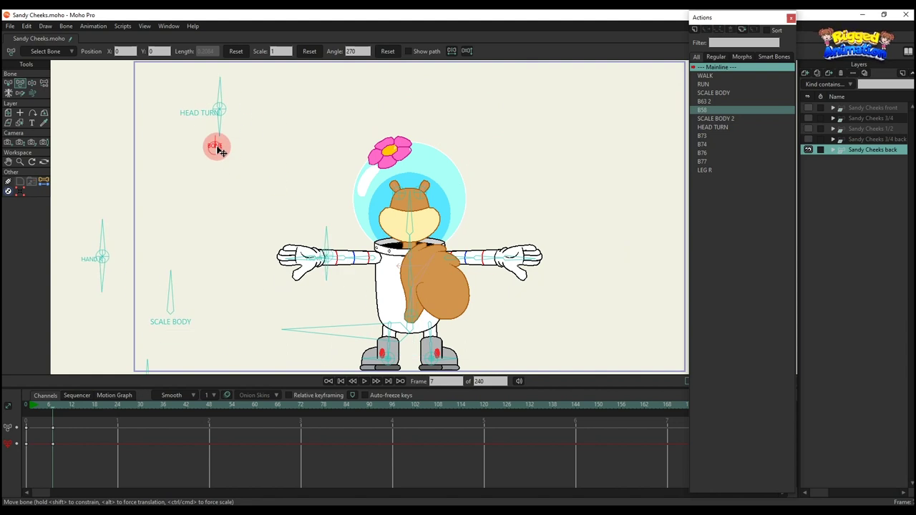
drag(90, 478, 16, 410)
key(Delete)
- Rotate the upper HAND bones on both sides of the back view inward and delete their keyframes
drag(402, 236, 377, 197)
drag(267, 182, 309, 202)
drag(501, 182, 466, 198)
drag(118, 460, 4, 339)
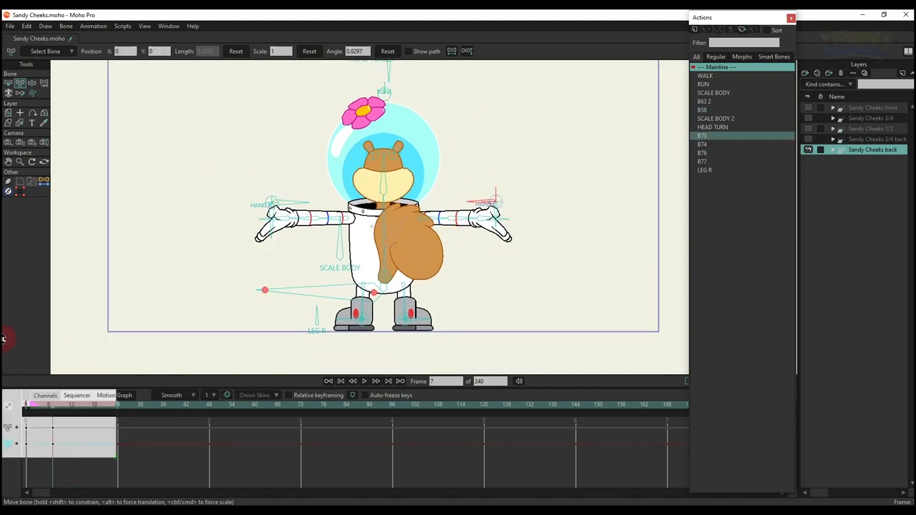
key(Delete)
- Bend both arms of the back view inward at the elbows and rotate the tail-side lower HAND bone
scroll(320, 236, up, 2)
drag(289, 211, 364, 241)
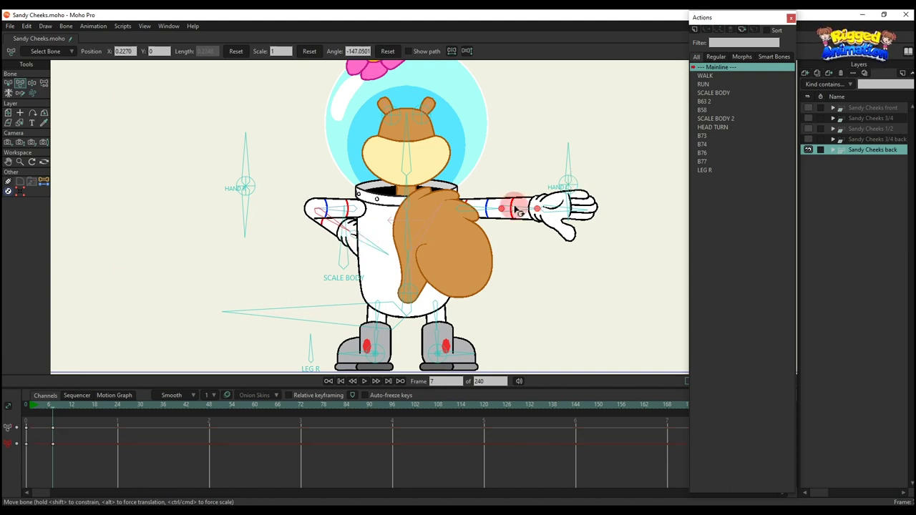
drag(517, 209, 478, 284)
drag(484, 226, 478, 246)
drag(577, 205, 612, 182)
drag(490, 220, 476, 217)
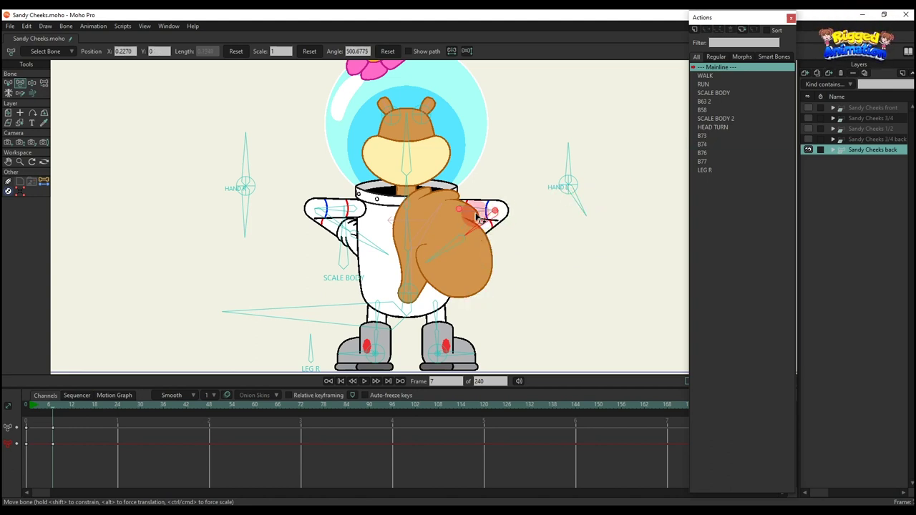
- Lower both upper arms of the back view and fold the forearms in front of the body
drag(340, 209, 363, 231)
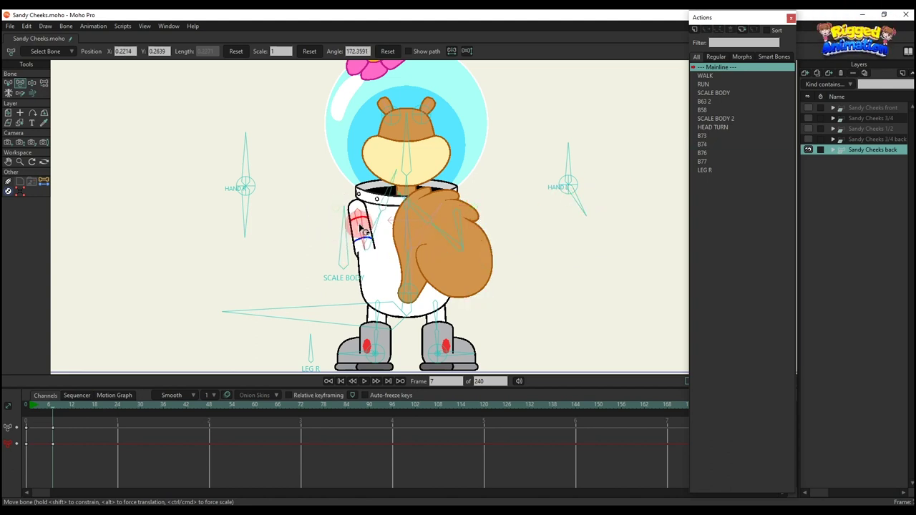
click(439, 210)
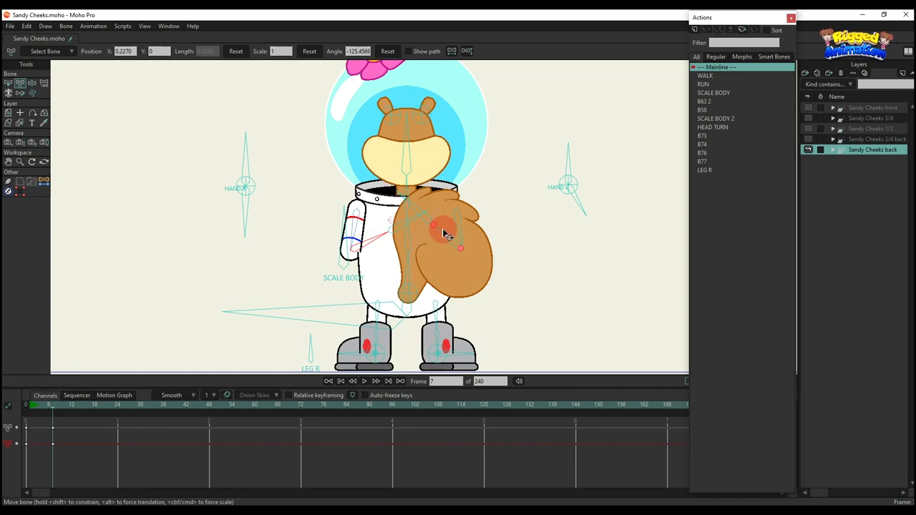
- Reset the tail-side lower HAND bone to bring the hand forward and raise that arm beside the helmet
drag(462, 226, 484, 154)
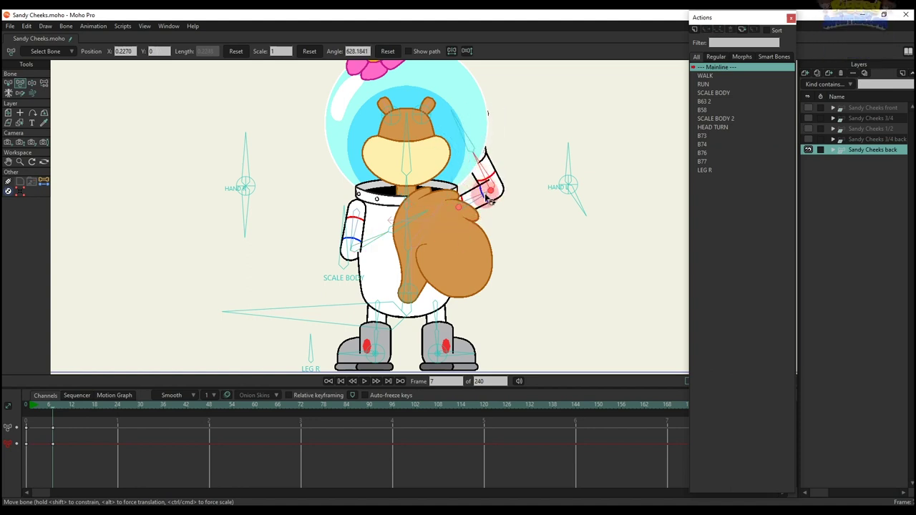
drag(486, 194, 508, 248)
drag(579, 202, 565, 214)
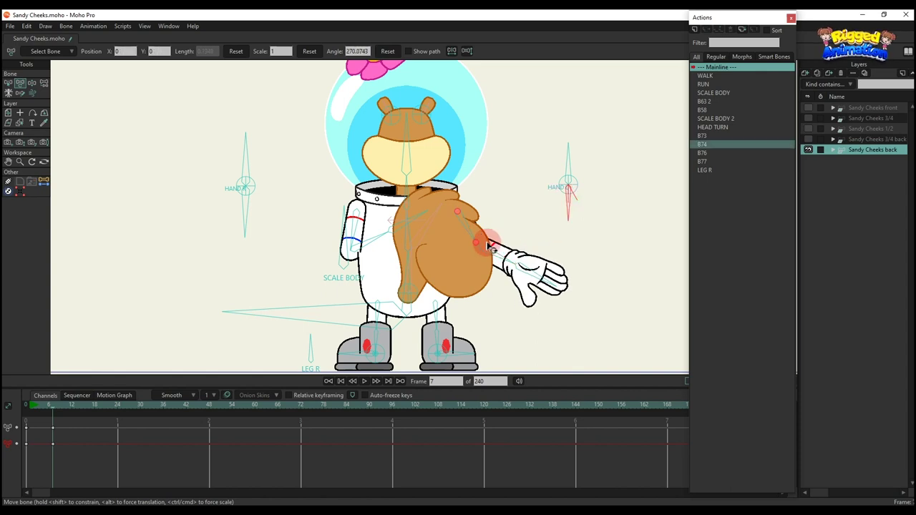
drag(490, 246, 483, 176)
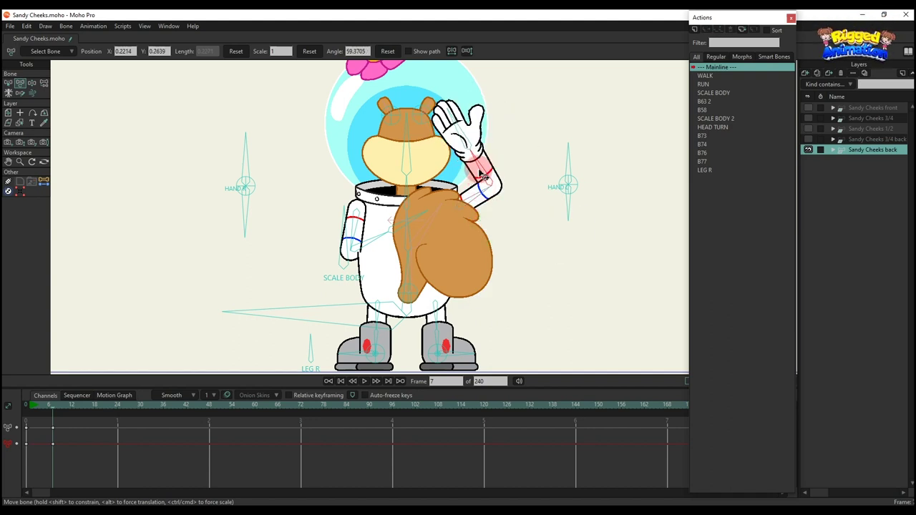
- Raise the forearm opposite the tail beside the helmet and rotate the raised tail-side arm slightly
drag(364, 254, 360, 166)
mouse_move(474, 158)
mouse_down()
mouse_move(466, 178)
mouse_move(465, 166)
mouse_up()
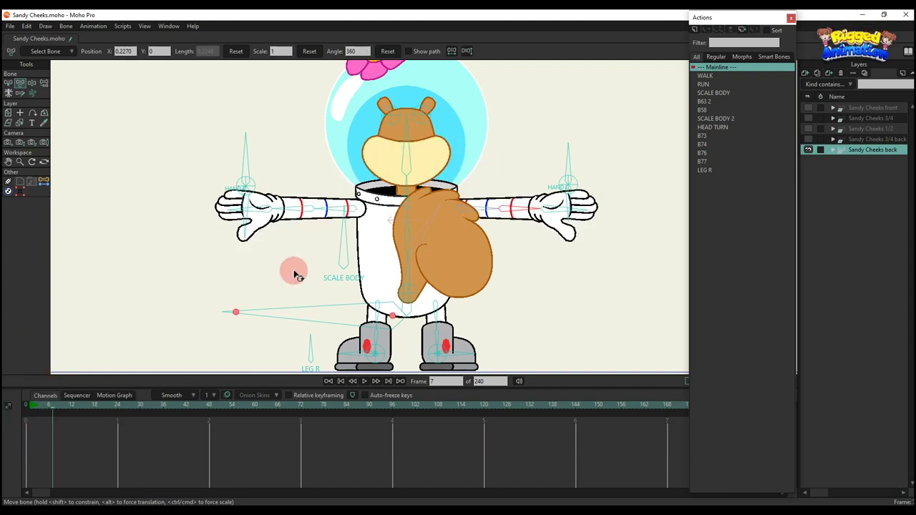
- Rotate the SCALE BODY bone of the back view and delete its keyframes
scroll(319, 266, down, 2)
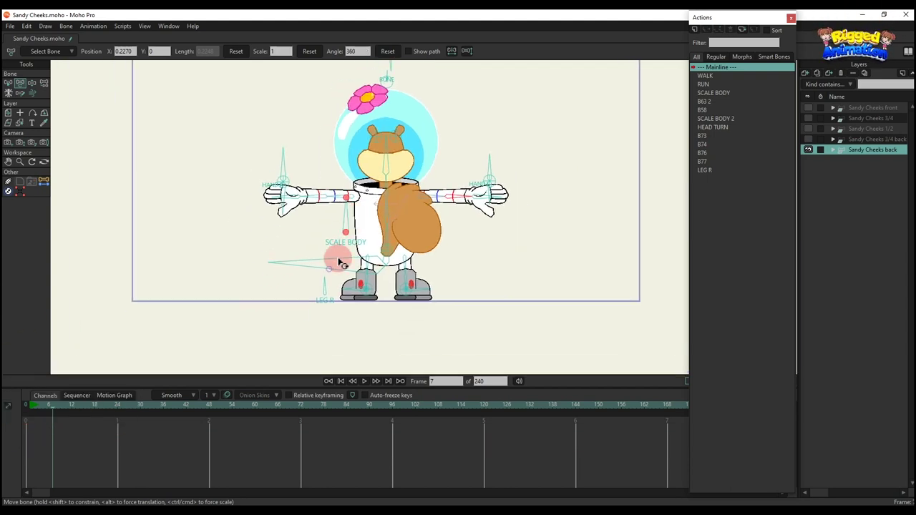
drag(315, 218, 292, 263)
drag(133, 435, 5, 397)
key(Delete)
- Bring the back view's feet together, swap the overlapping boots with the LEG R bone and delete the leg keyframes
scroll(307, 296, up, 4)
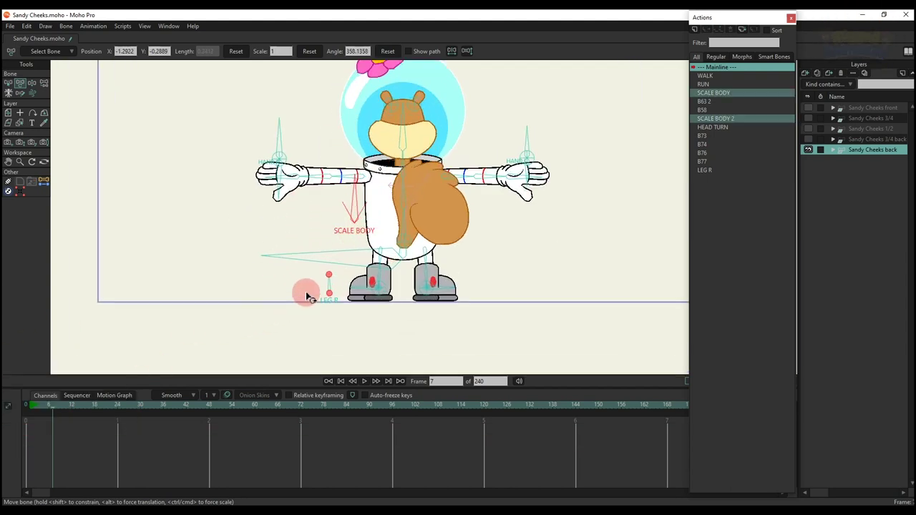
drag(412, 294, 443, 292)
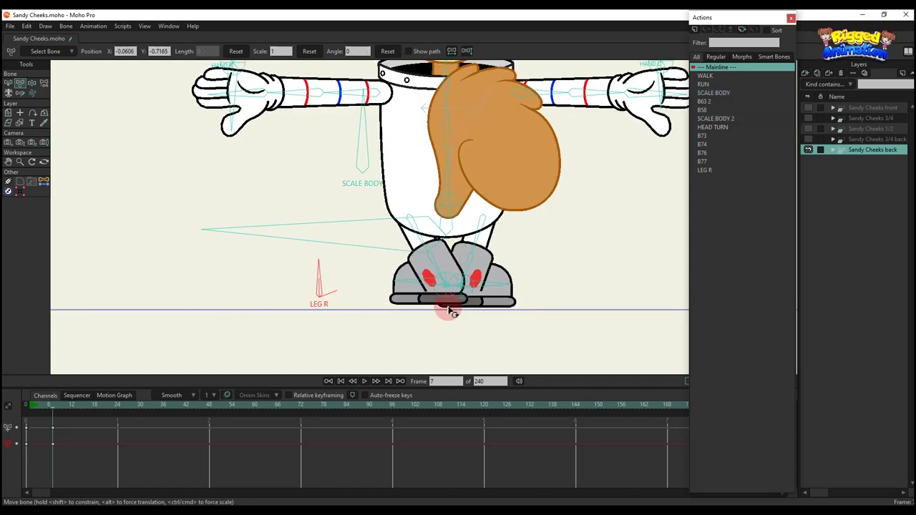
drag(319, 279, 440, 304)
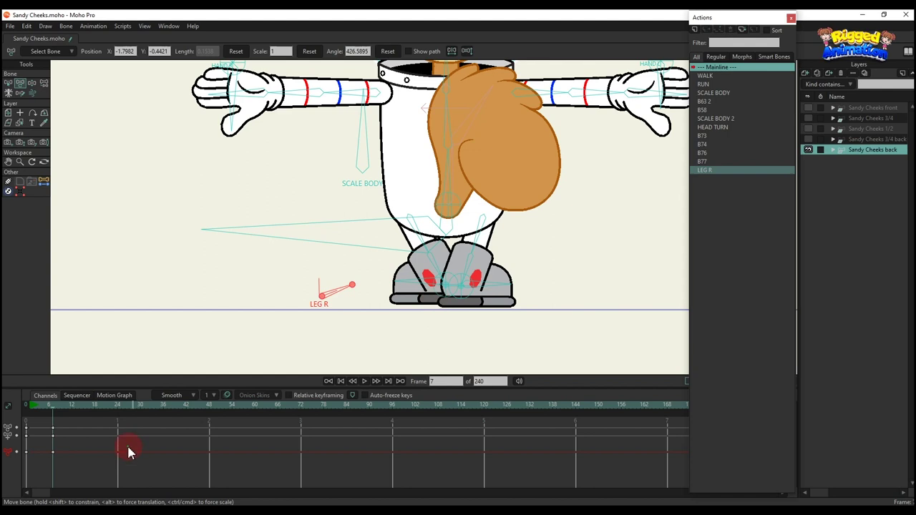
drag(128, 448, 35, 358)
key(Delete)
- Insert the WALK action into the back view's timeline at frame 7 and play the animation
scroll(378, 308, down, 5)
click(702, 75)
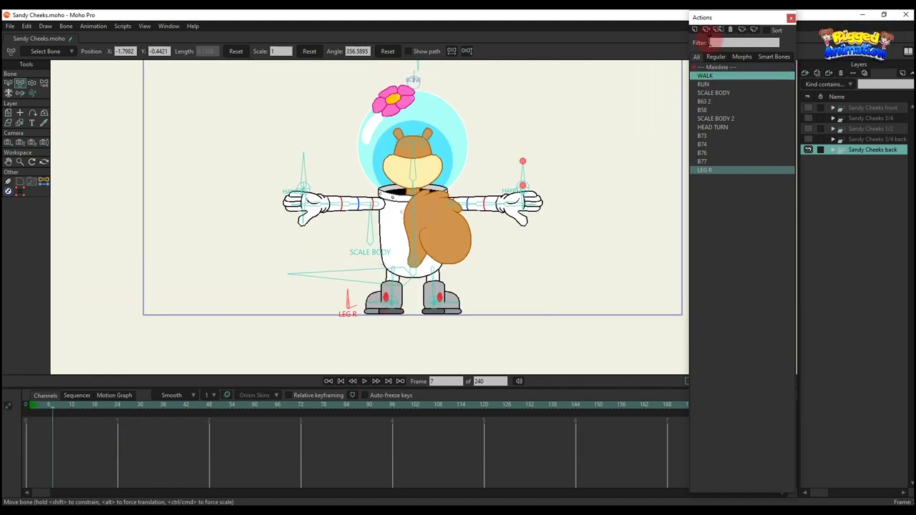
click(706, 31)
scroll(477, 170, down, 3)
key(space)
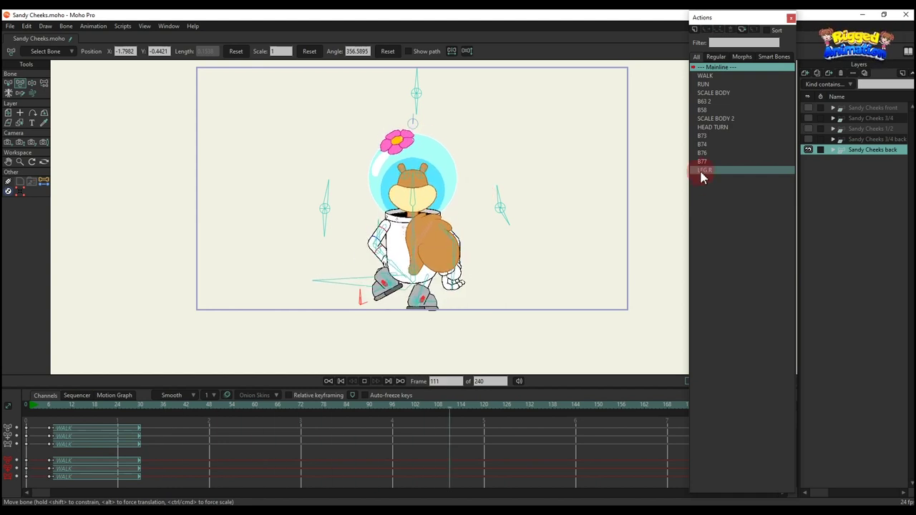
- Insert the RUN action into the back view's timeline at frame 112 and play it
click(705, 84)
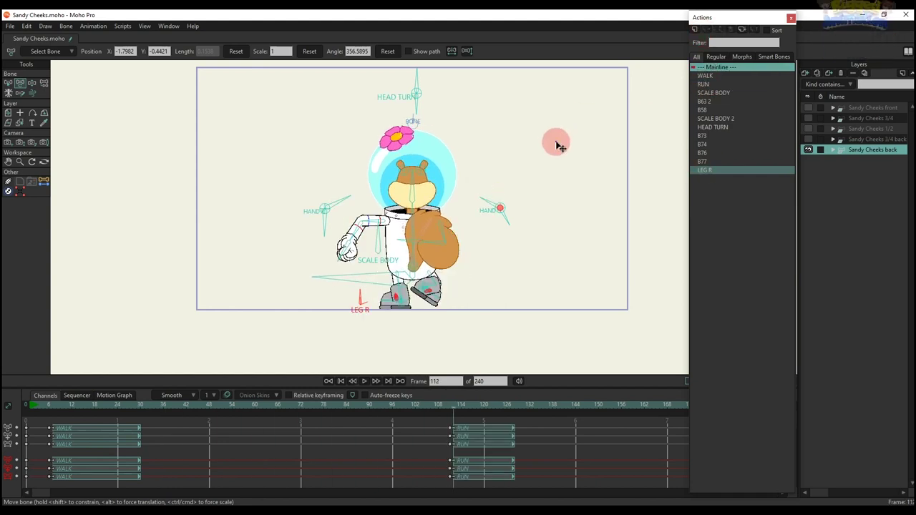
drag(558, 143, 545, 176)
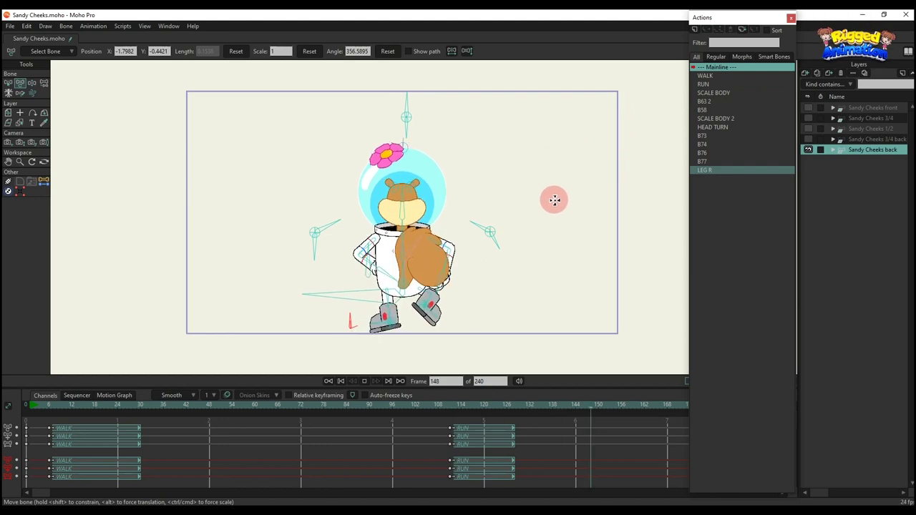